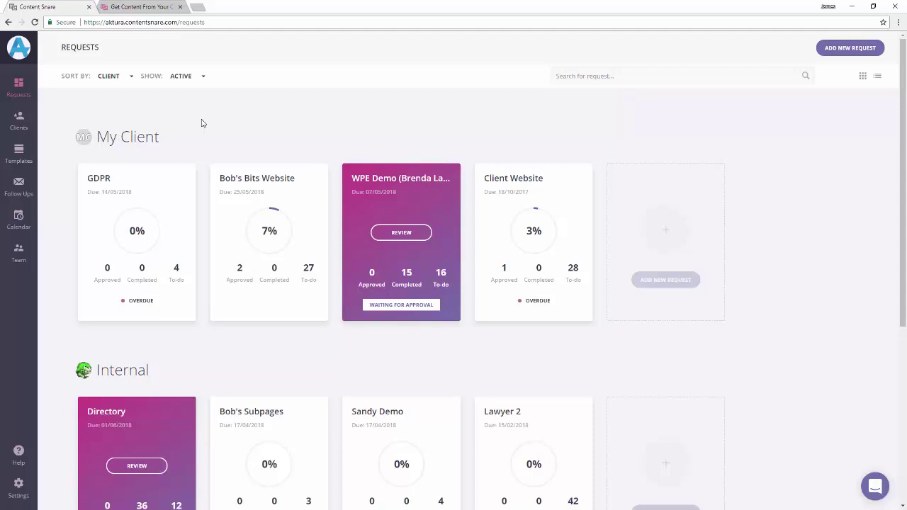
- Start a new request named 'Sally's Site' and rename its first tab Home
click(860, 49)
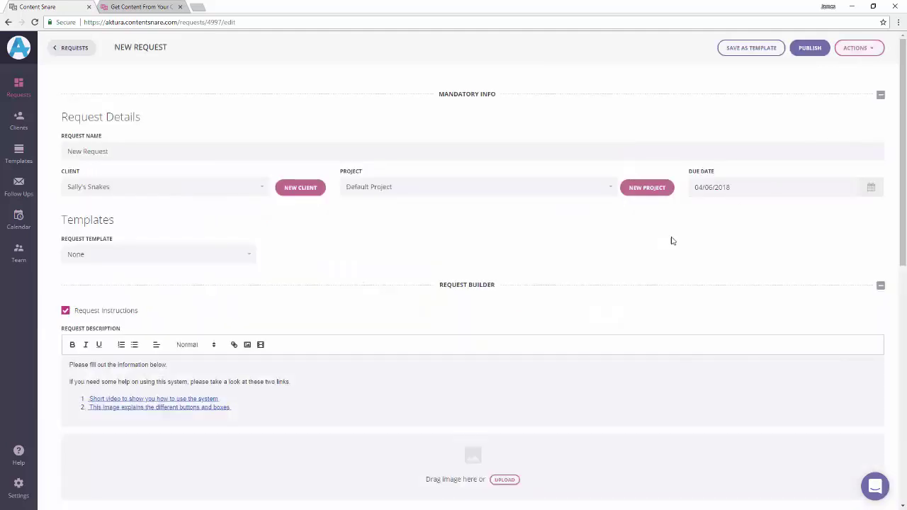
triple_click(258, 154)
text(Sall)
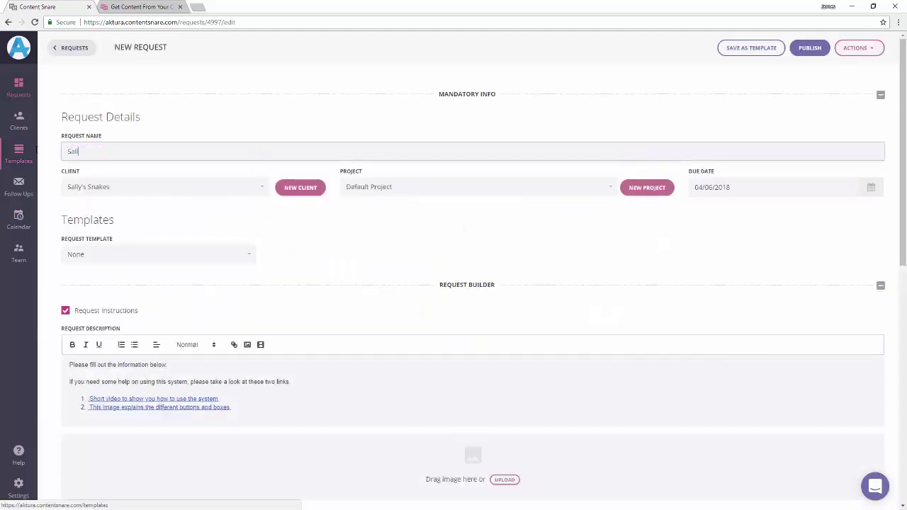
text(y's Site)
click(88, 257)
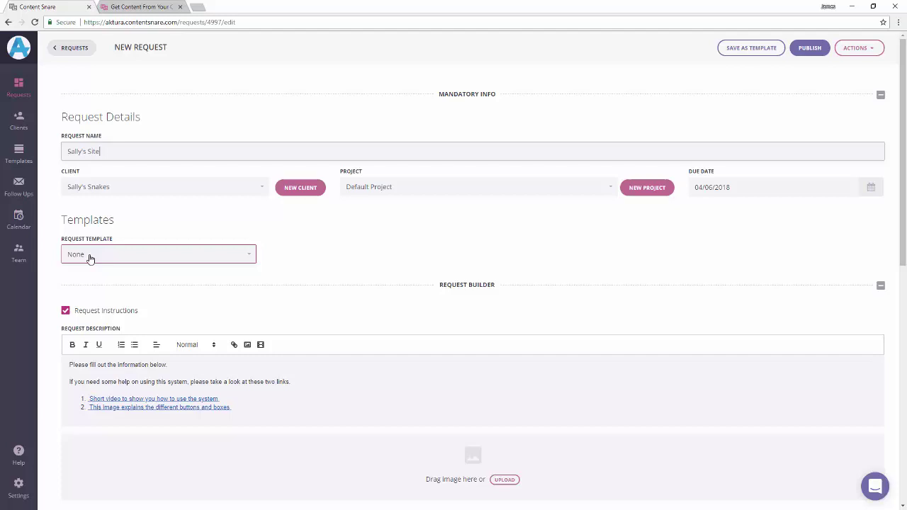
scroll(90, 304, down, 2)
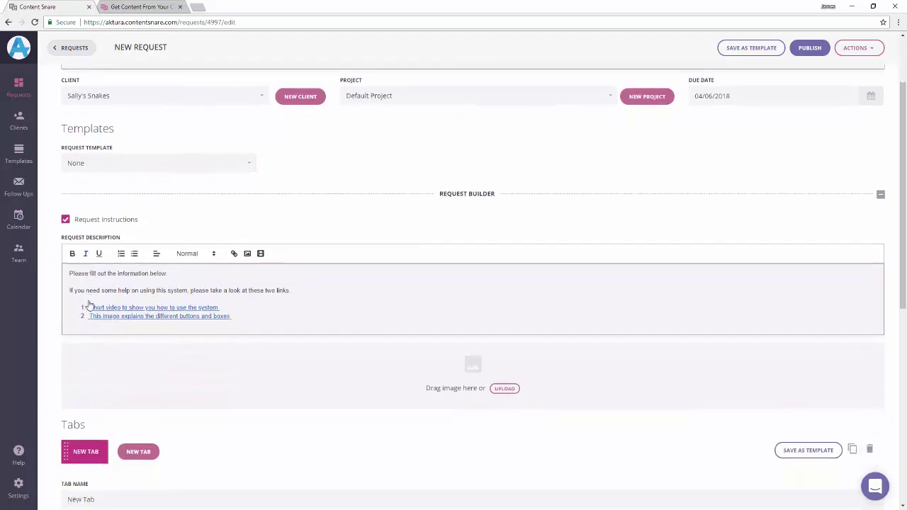
triple_click(95, 450)
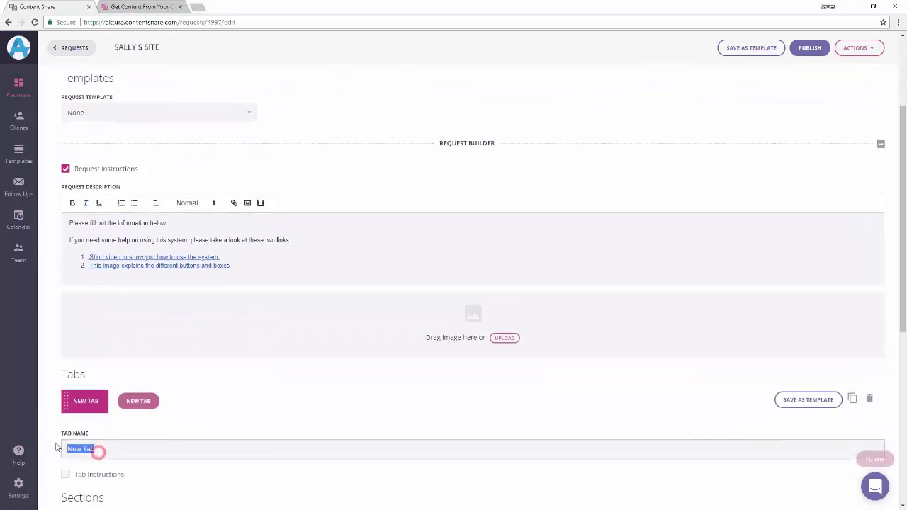
text(Home)
- Add blank About and Services tabs after Home
scroll(60, 446, down, 3)
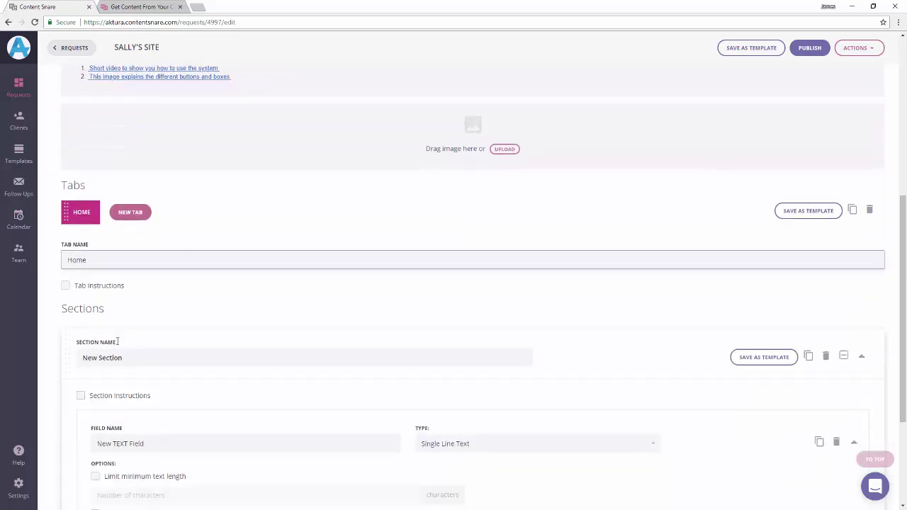
click(132, 216)
click(145, 214)
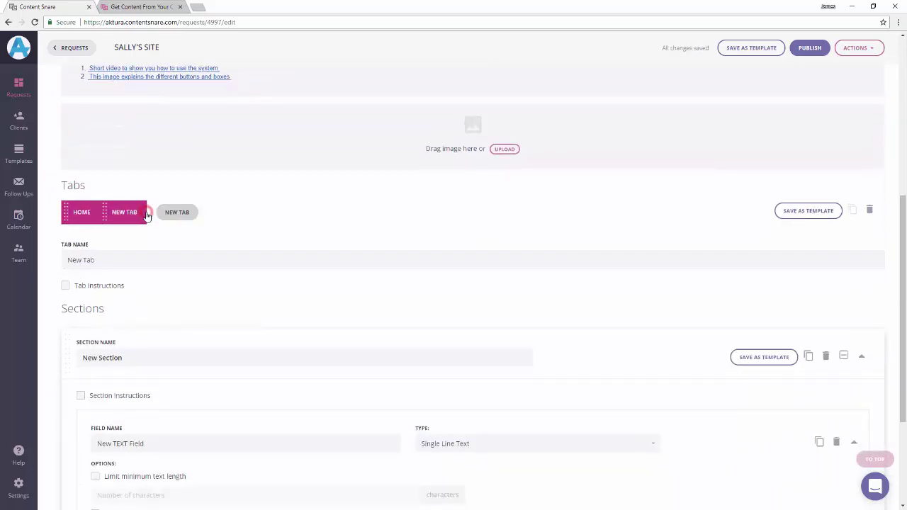
triple_click(148, 262)
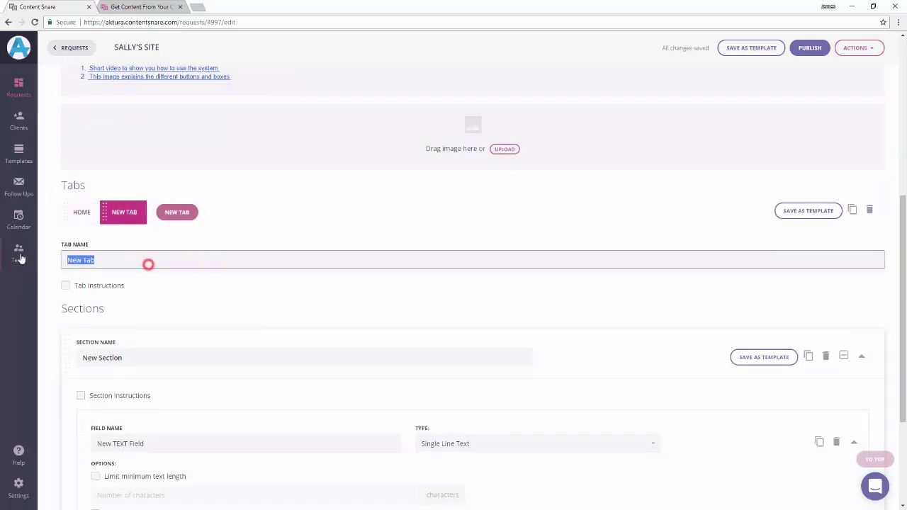
text(About)
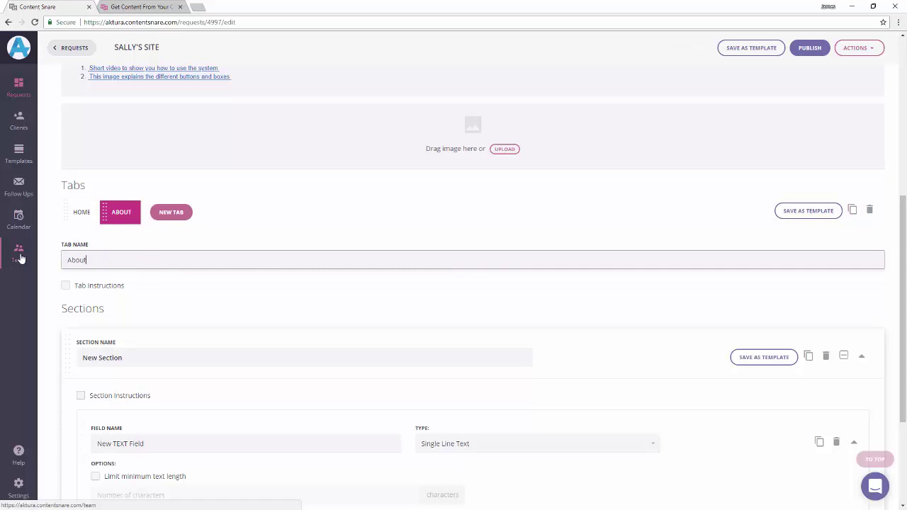
click(162, 217)
click(165, 213)
triple_click(111, 263)
text(Services)
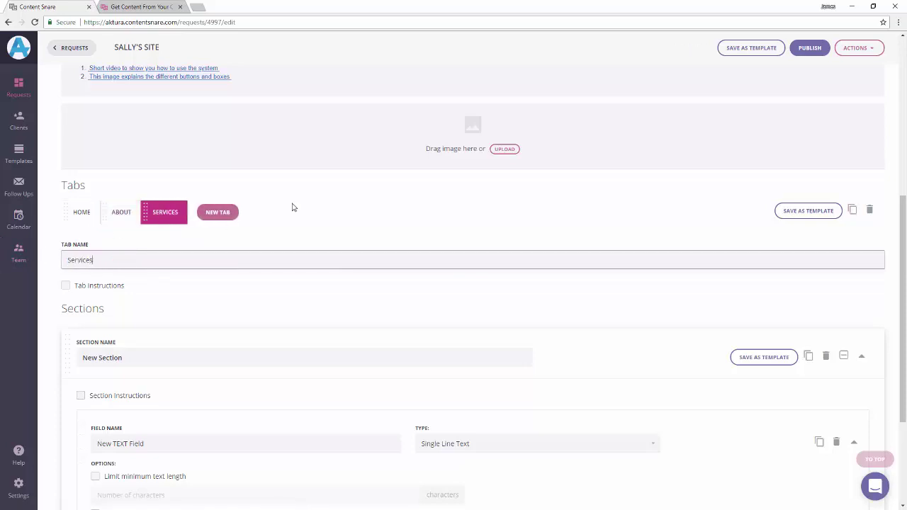
- Add a tab from the General Website Information template
click(225, 221)
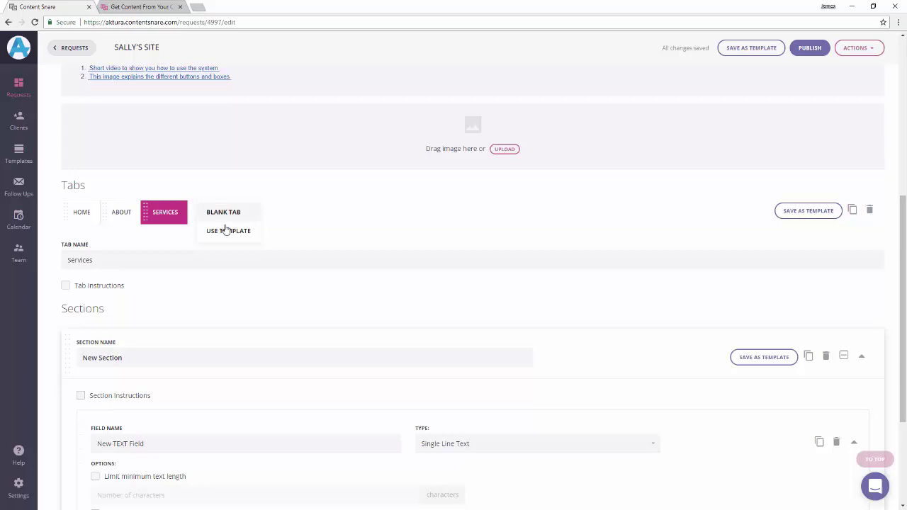
click(228, 230)
click(337, 466)
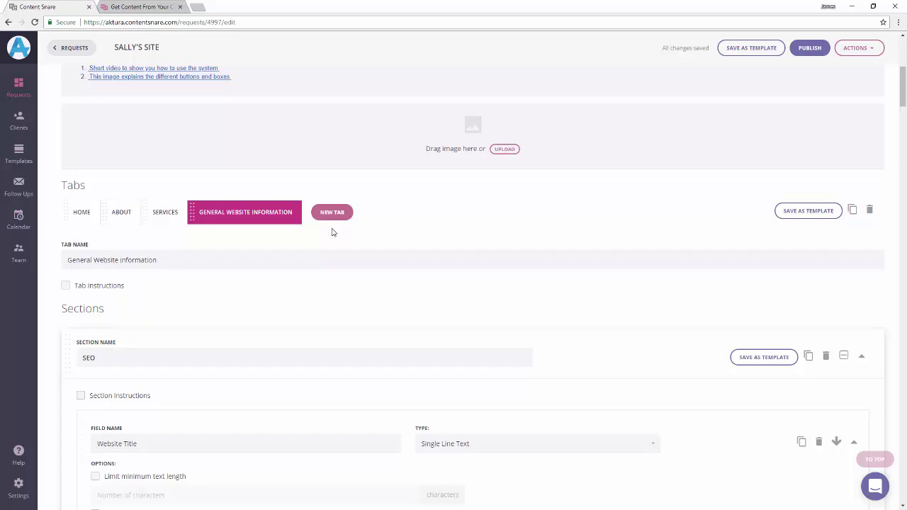
- Go back to the Requests overview and scroll to the Sally's Snakes cards showing Sally's Site
click(72, 48)
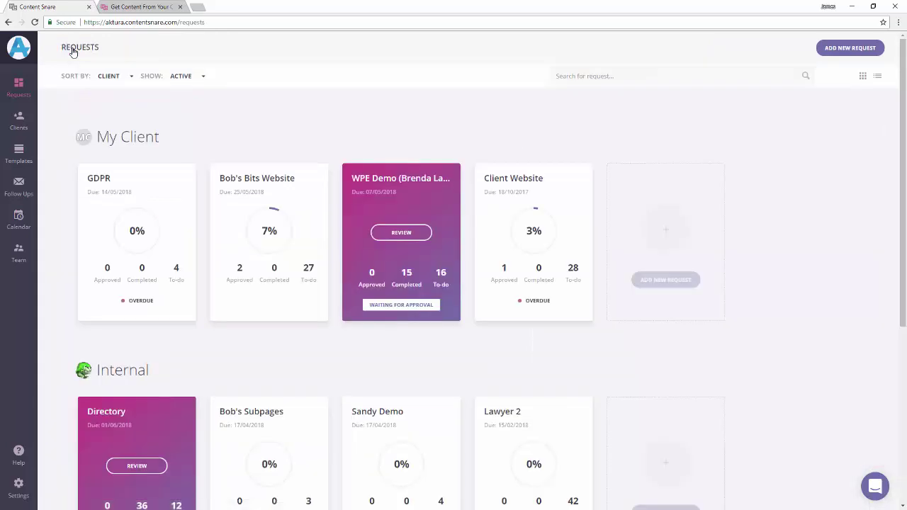
scroll(900, 86, down, 4)
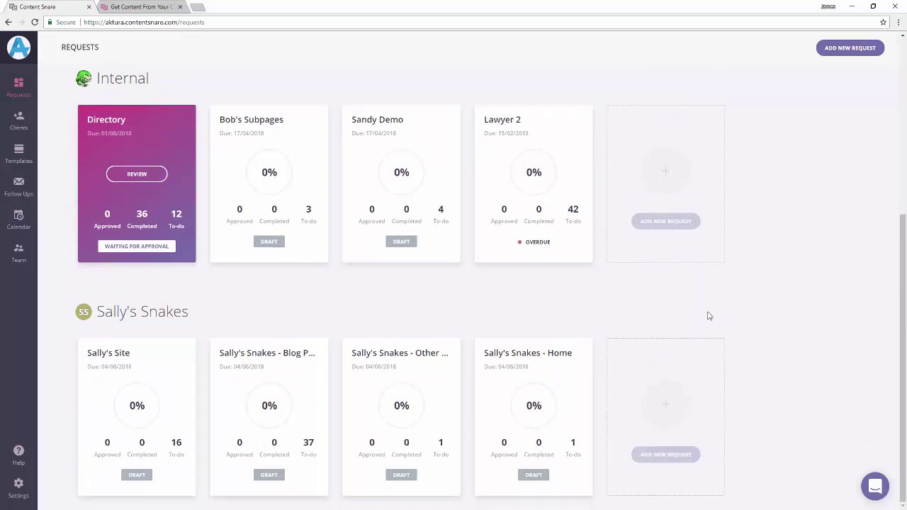
mouse_move(575, 387)
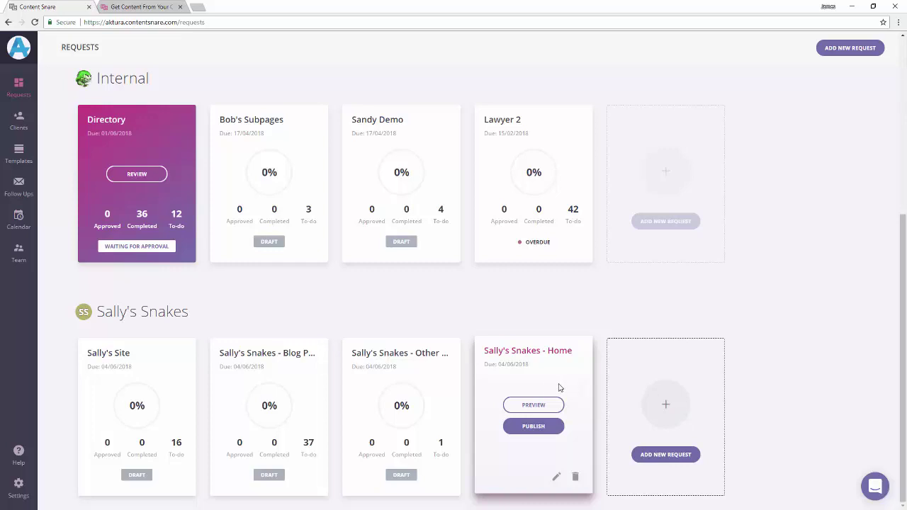
mouse_move(454, 384)
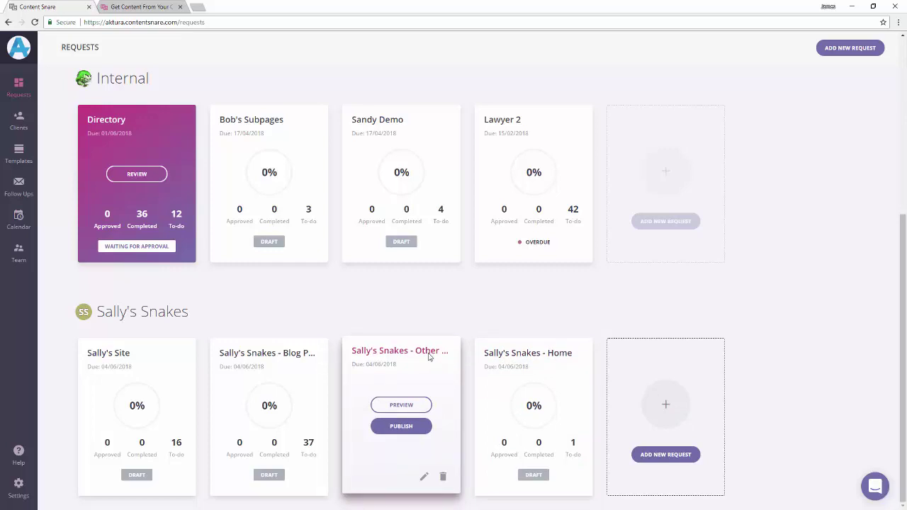
mouse_move(318, 377)
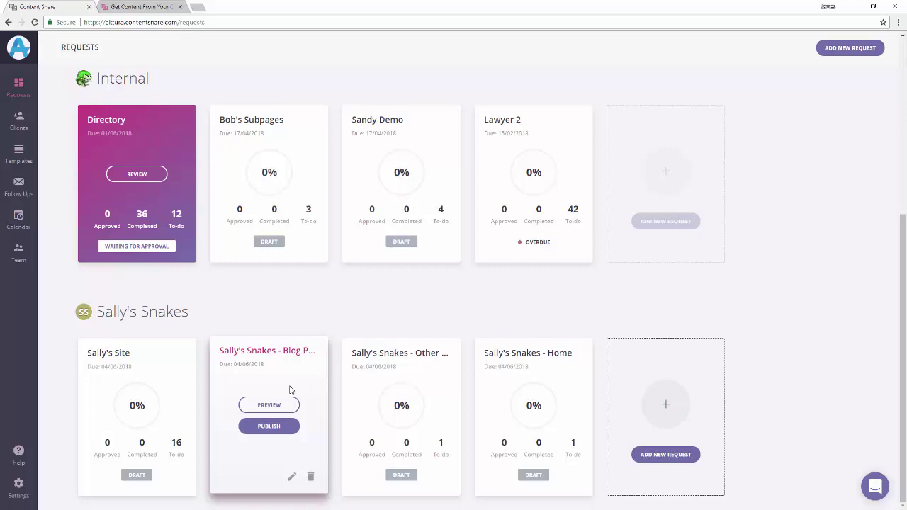
mouse_move(187, 409)
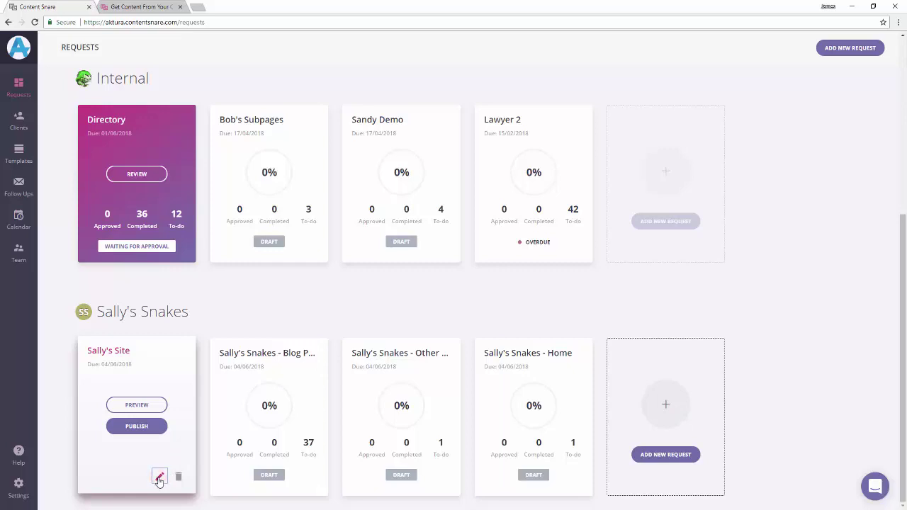
- Reopen Sally's Site in the editor using its card's pencil edit icon
click(159, 478)
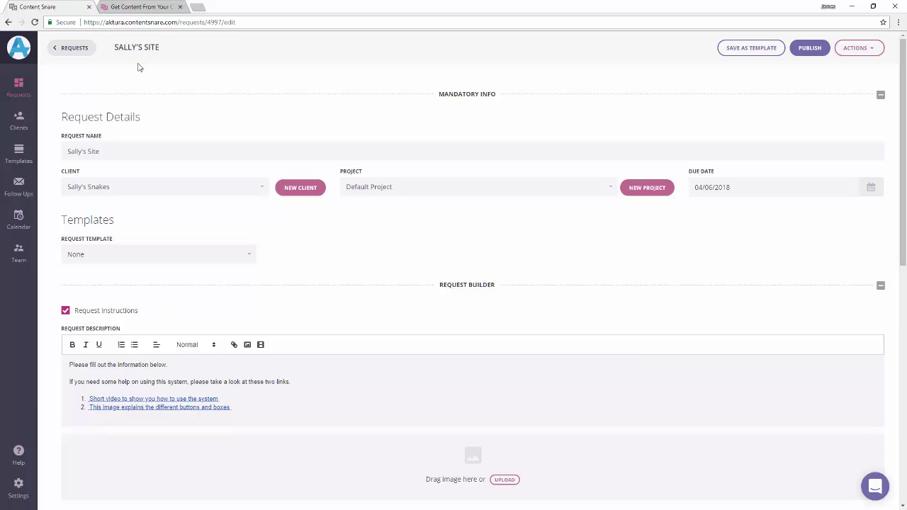
- Switch to the contentsnare.com homepage tab and scroll through it
click(145, 9)
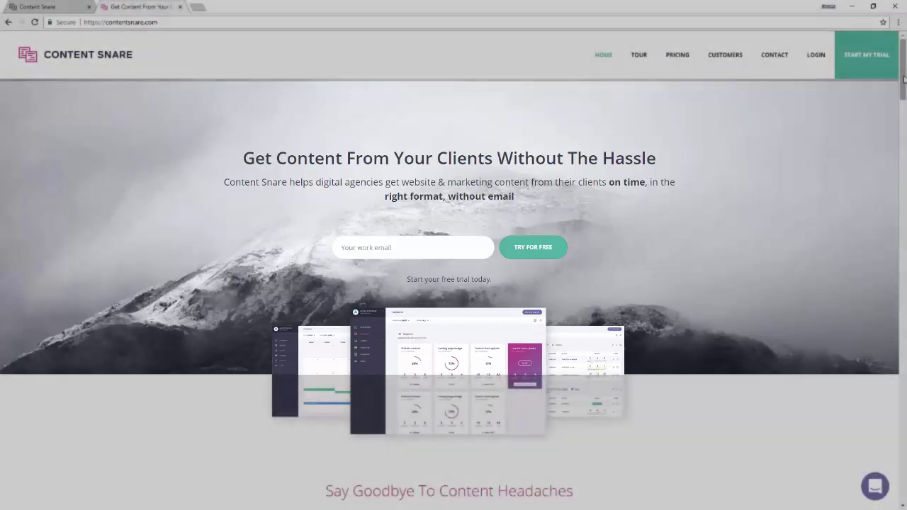
drag(904, 91, 899, 147)
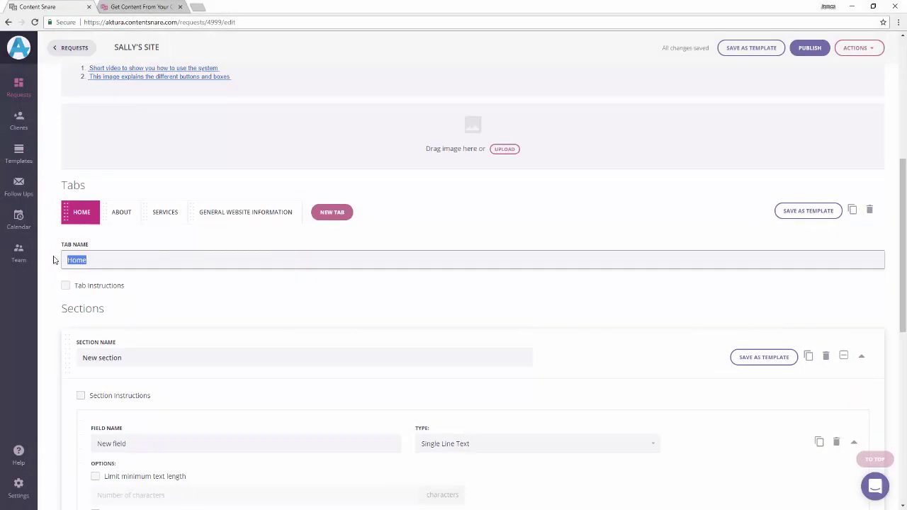
- Rename the section 'Hero header' and make its field an Image field named 'Background image'
click(111, 358)
key(ctrl+a)
text(He)
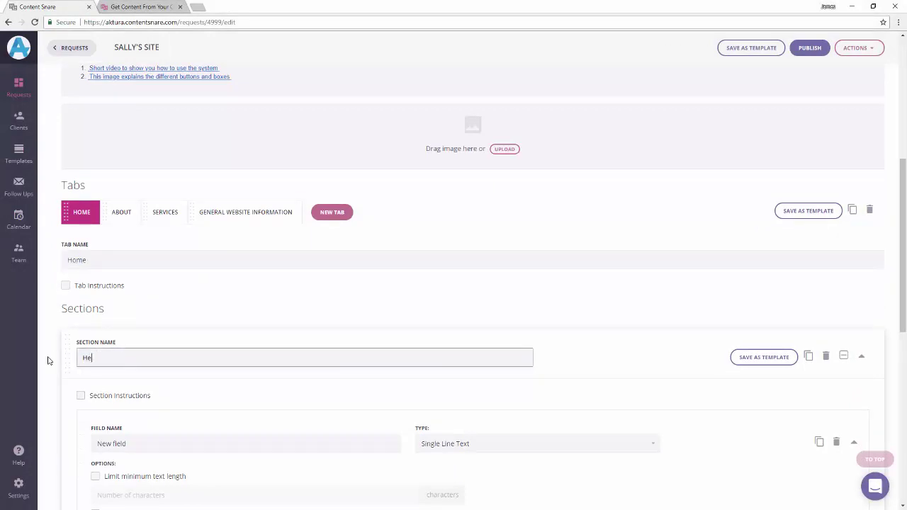
text(ro header)
scroll(427, 300, down, 2)
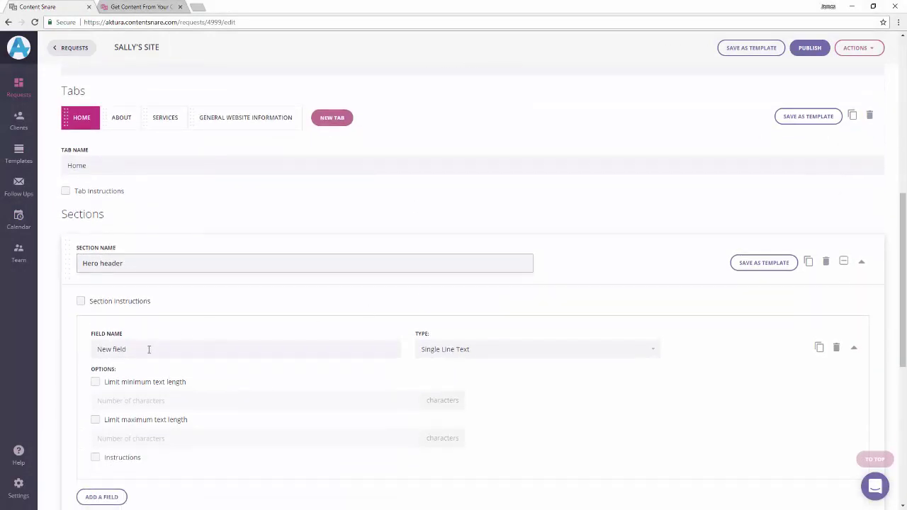
drag(148, 348, 78, 345)
text(Background image)
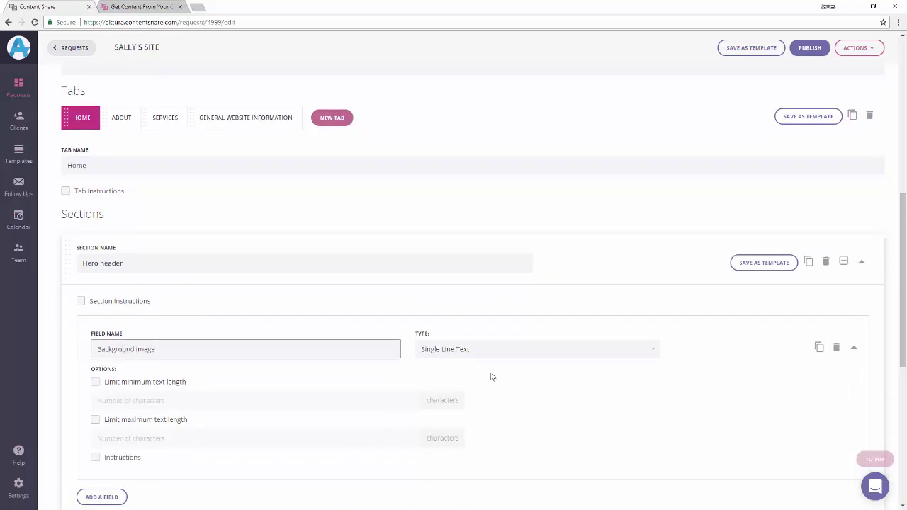
click(496, 354)
scroll(498, 358, down, 4)
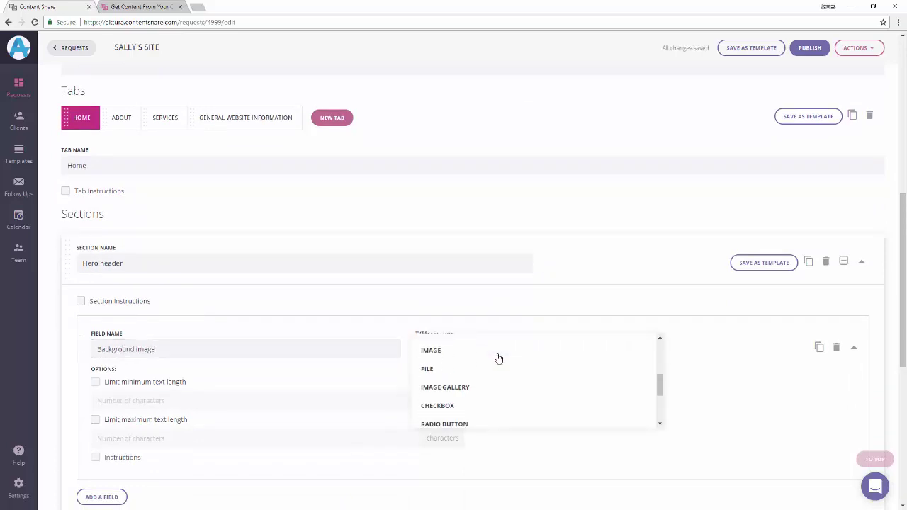
scroll(498, 358, up, 1)
click(457, 399)
scroll(139, 366, down, 1)
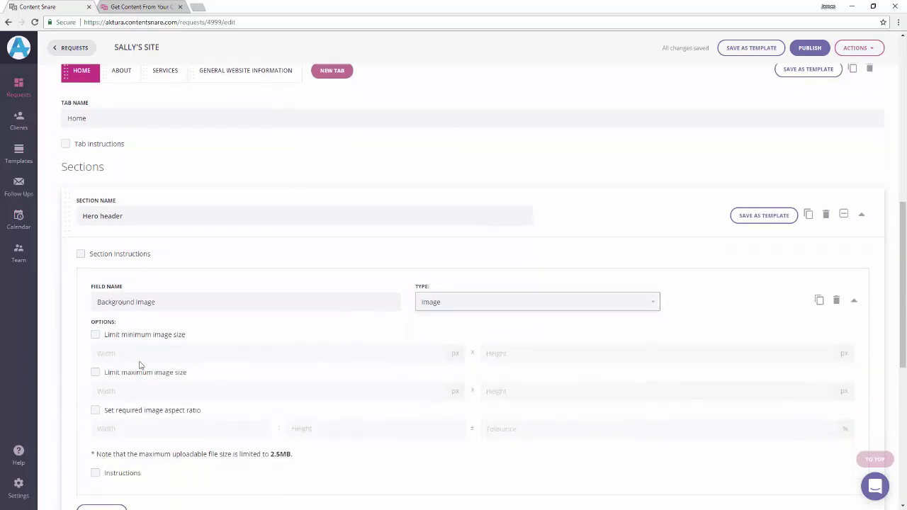
- Limit the Background image to a minimum of 1000×500 and a maximum of 4000×2000 px
click(96, 335)
click(130, 352)
text(100)
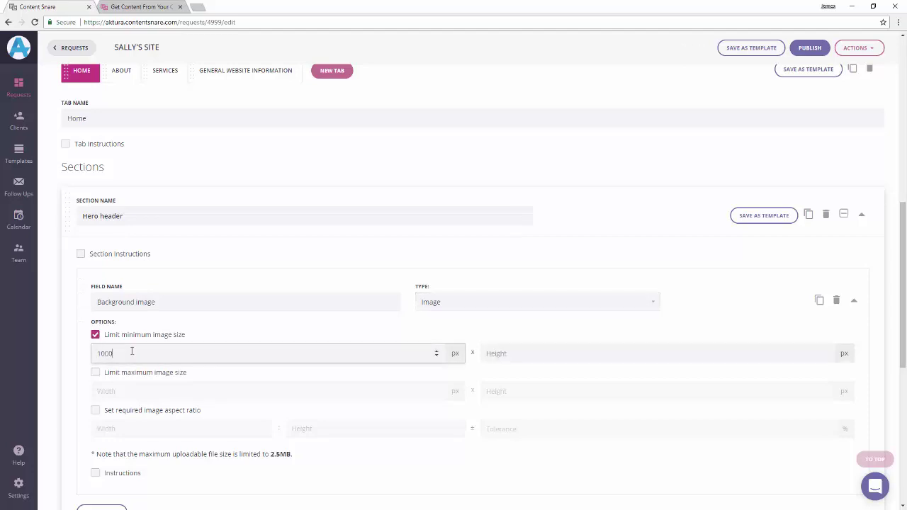
text(0)
scroll(132, 352, down, 1)
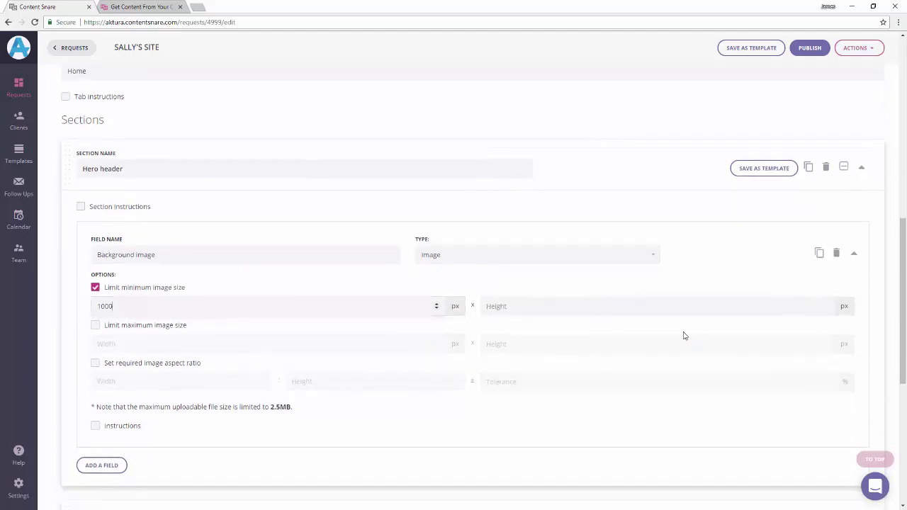
click(586, 312)
text(500)
click(172, 328)
click(172, 345)
text(400)
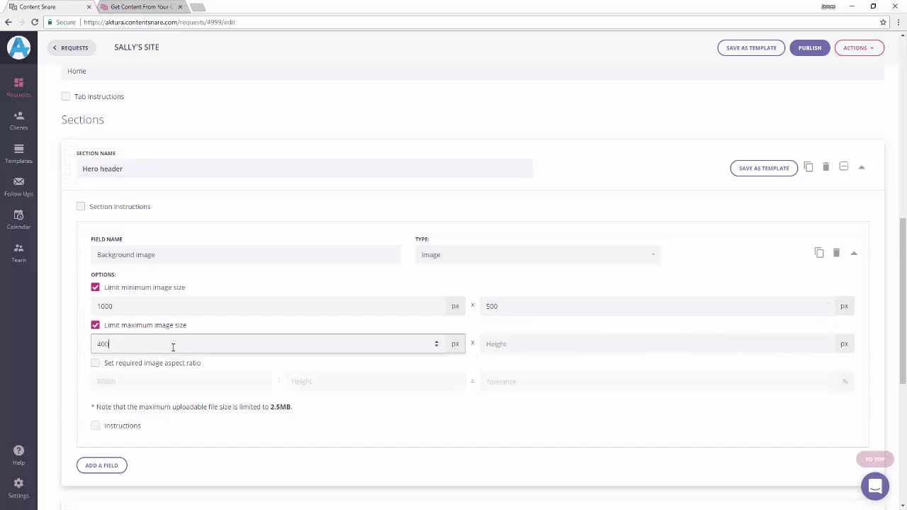
text(0)
click(532, 345)
text(2000)
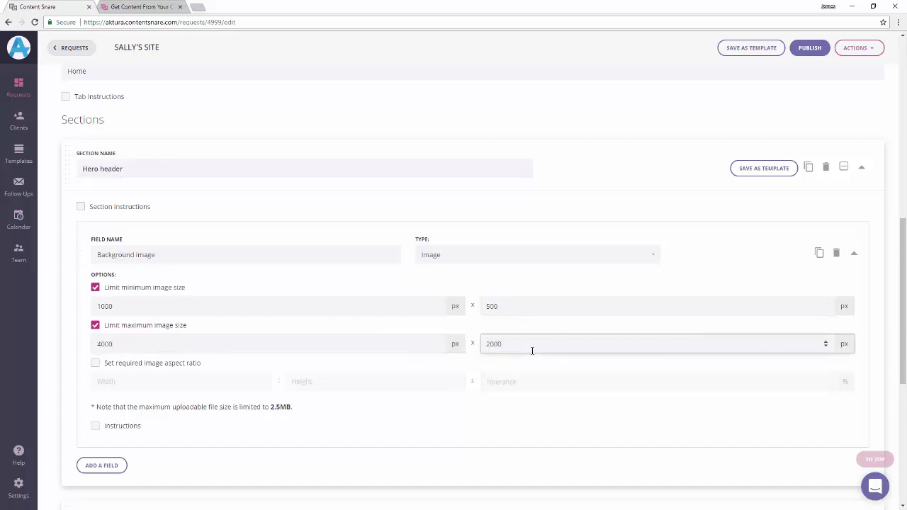
scroll(310, 294, down, 1)
click(114, 419)
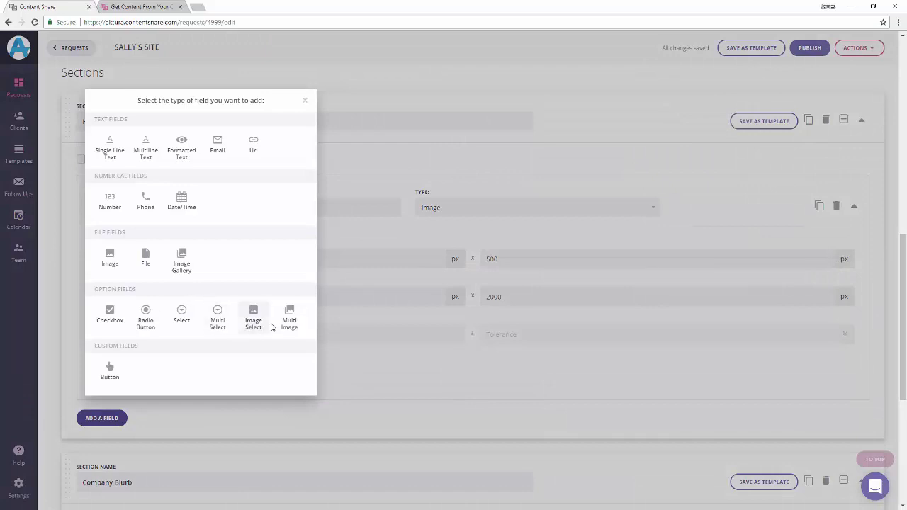
- Add an Image Select field titled 'Or choose one of these!' with three uploaded photos
click(255, 320)
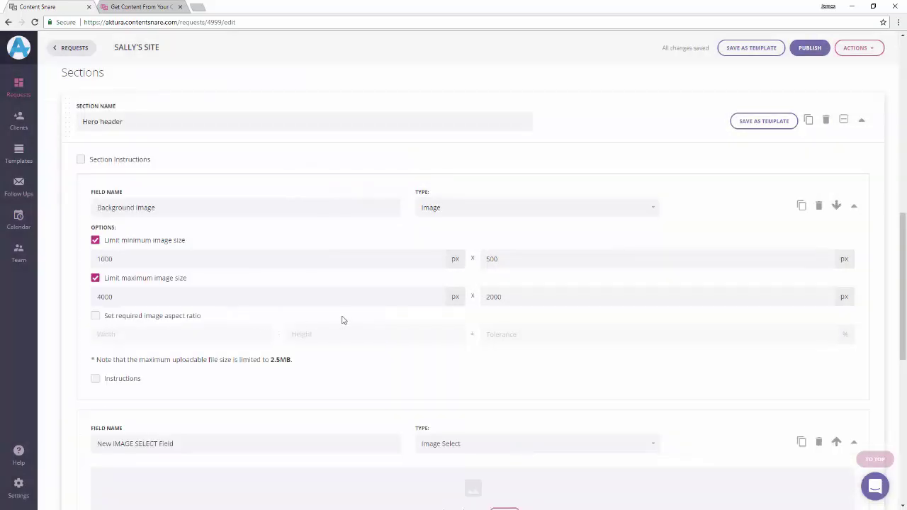
text(Or choose one of these!)
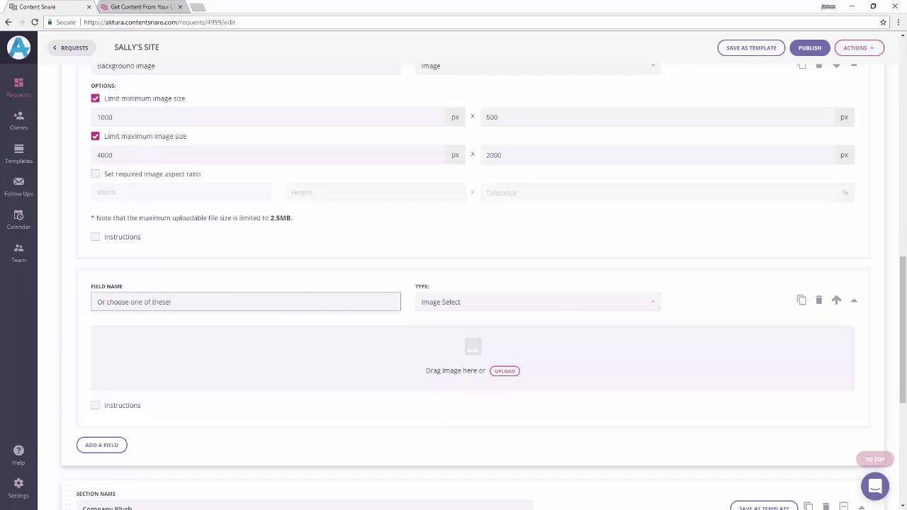
drag(764, 287, 192, 379)
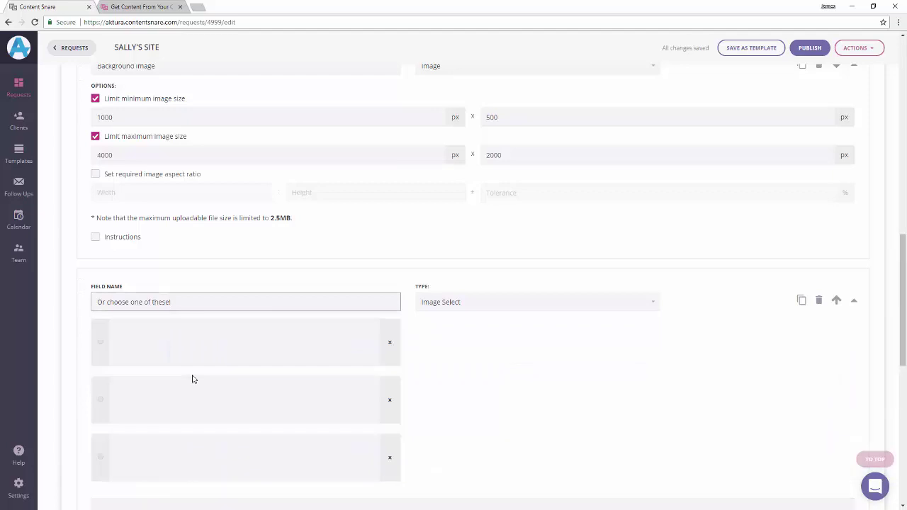
scroll(554, 352, down, 4)
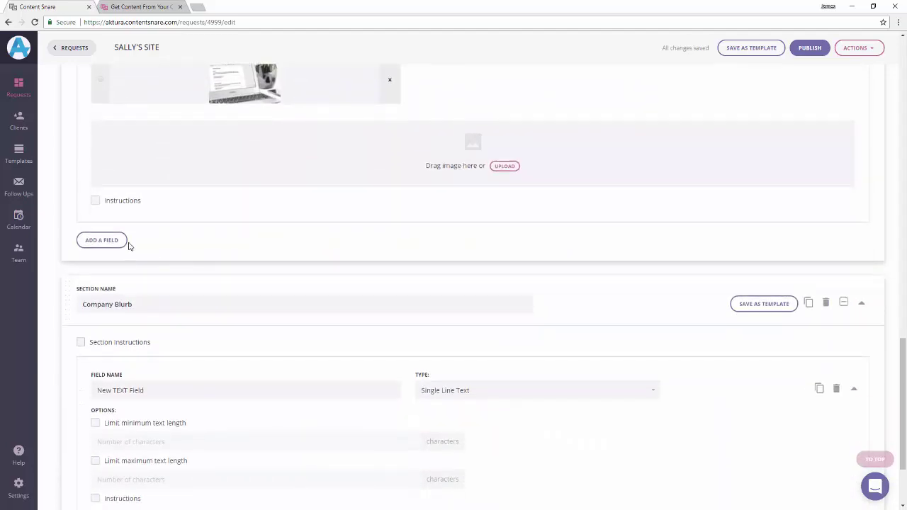
- Add single-line text fields named Headline, Subheadline and Button text
click(119, 241)
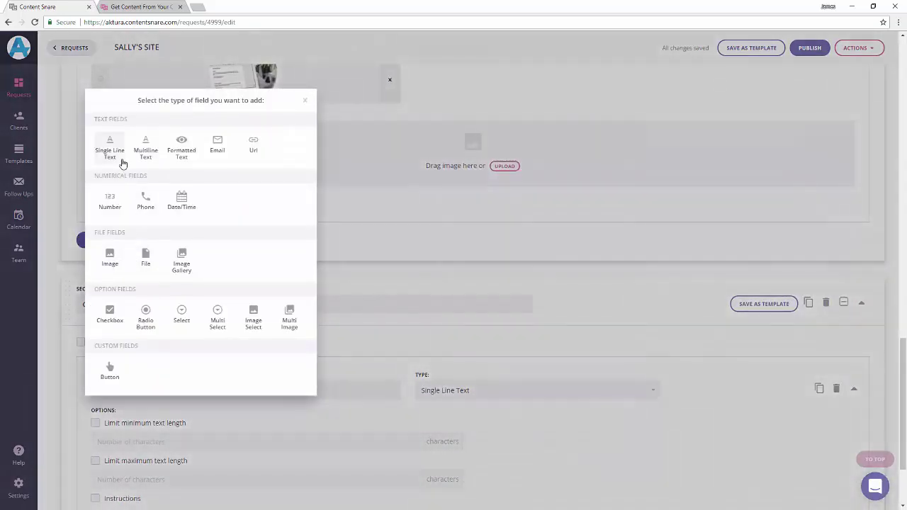
click(121, 164)
text(Headline)
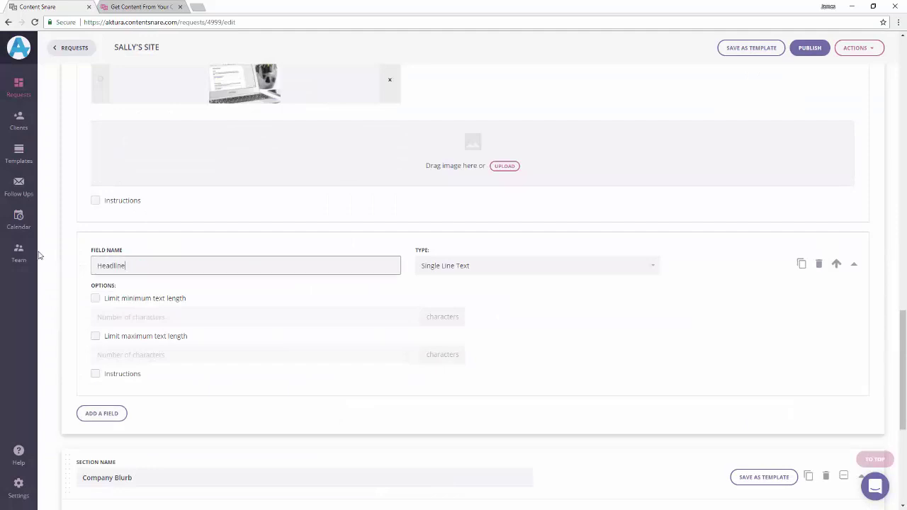
scroll(170, 285, down, 1)
click(99, 366)
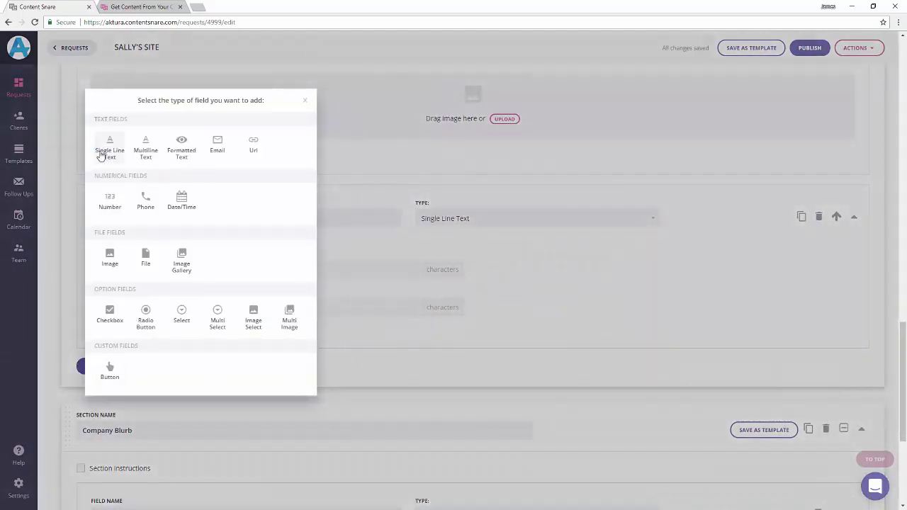
click(101, 155)
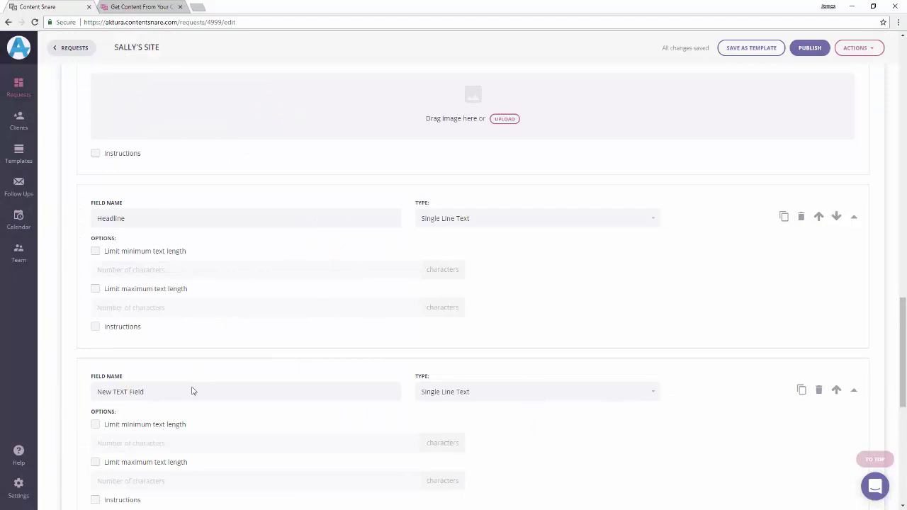
text(Subheadline)
scroll(79, 384, down, 5)
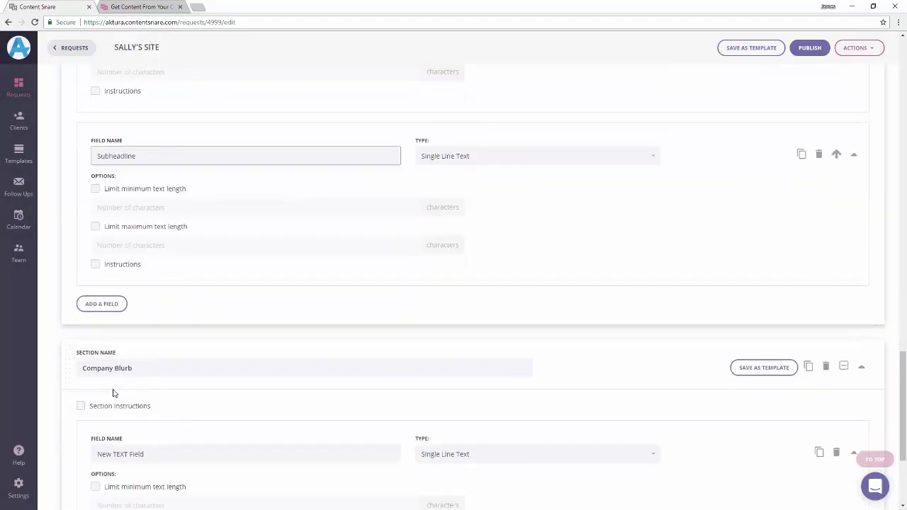
click(102, 303)
click(122, 150)
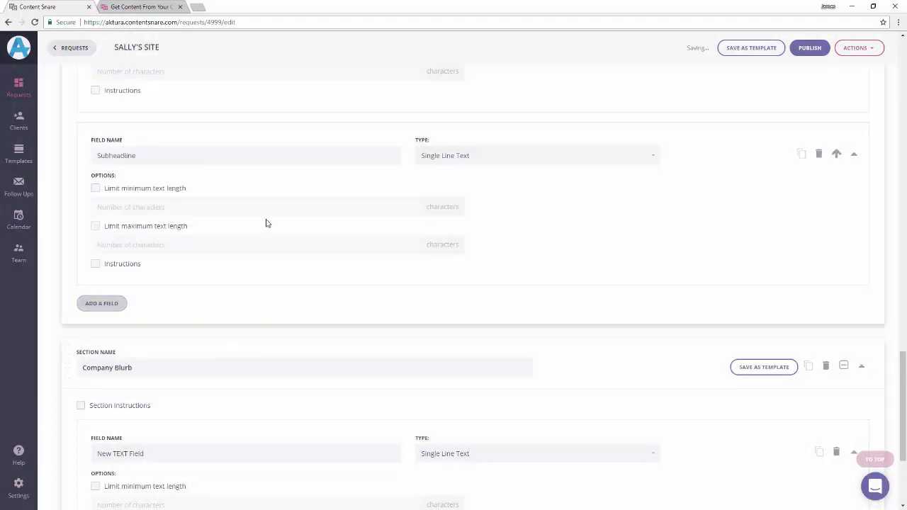
text(Button t)
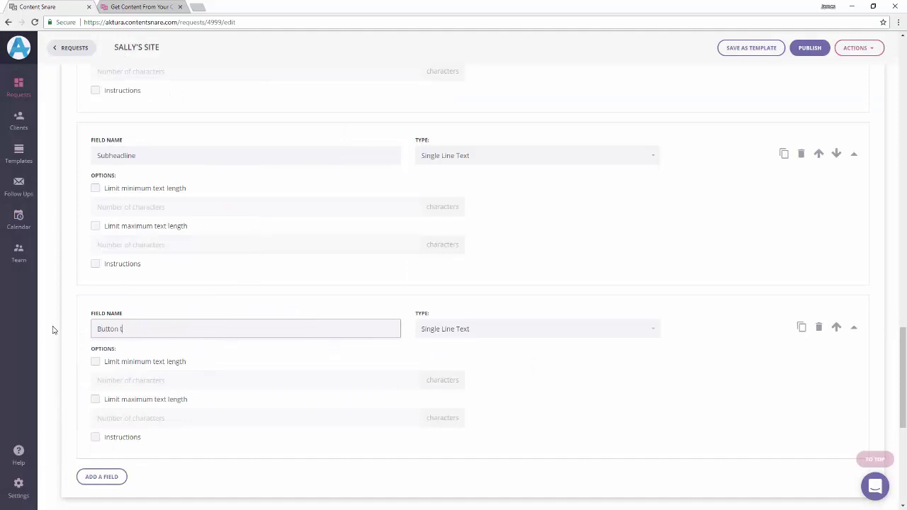
text(ext)
click(444, 285)
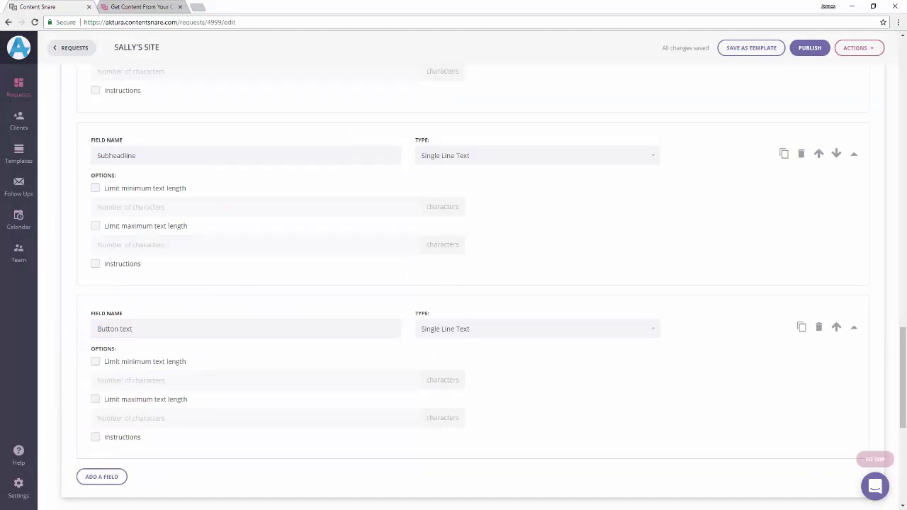
scroll(681, 283, down, 2)
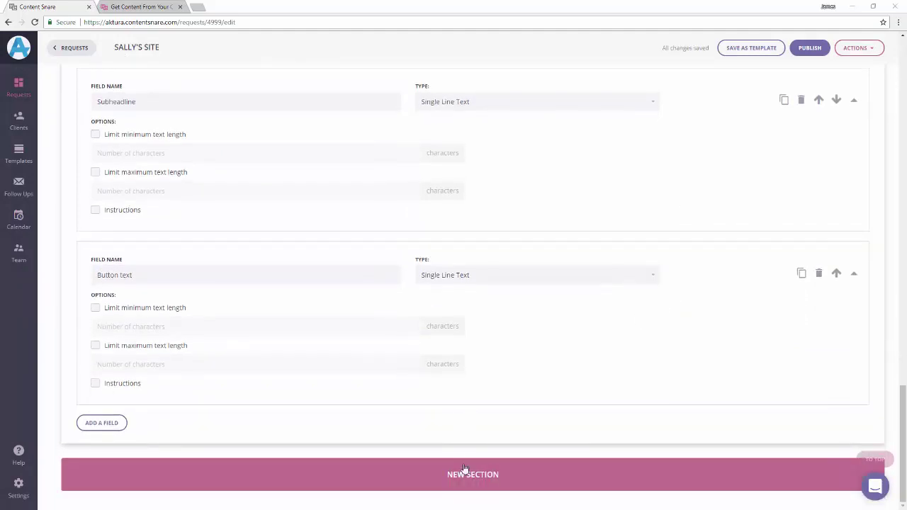
- Create a blank Services section whose first field is named 'Service 1 Heading'
click(464, 474)
text(S)
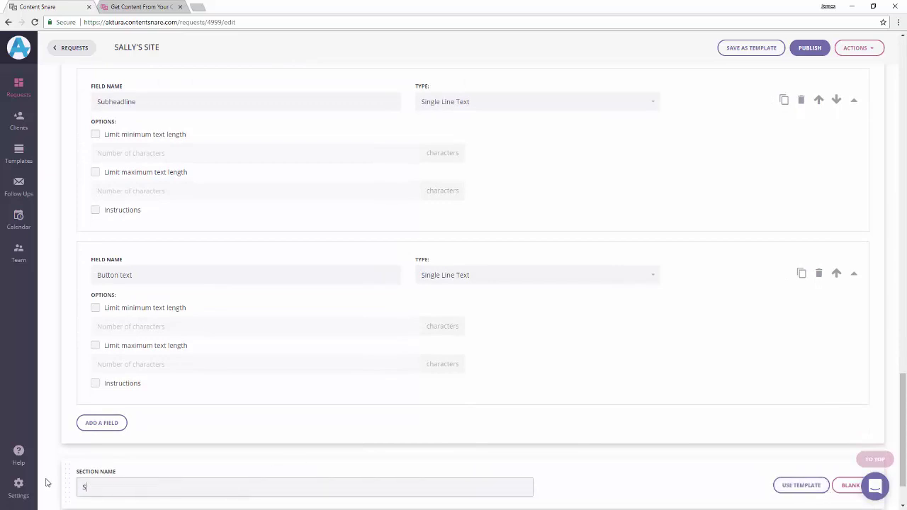
text(ervices)
scroll(419, 340, down, 1)
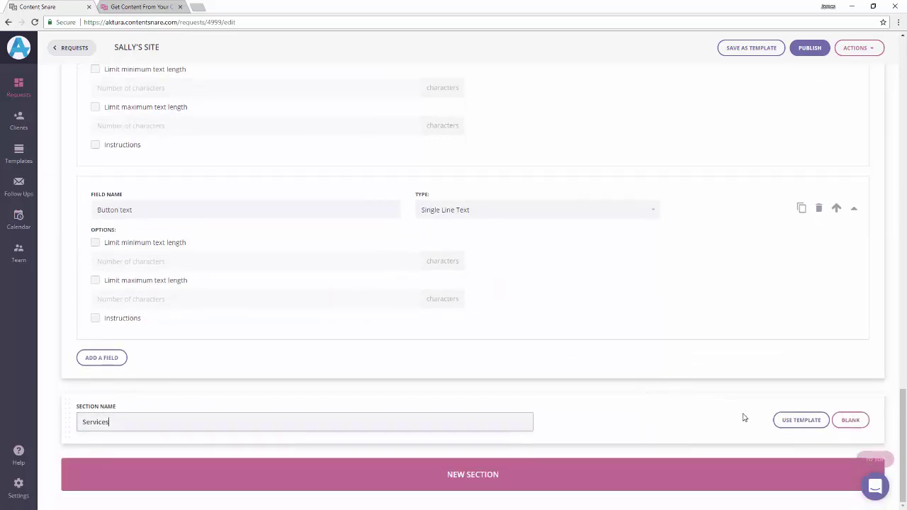
click(837, 421)
scroll(605, 386, down, 3)
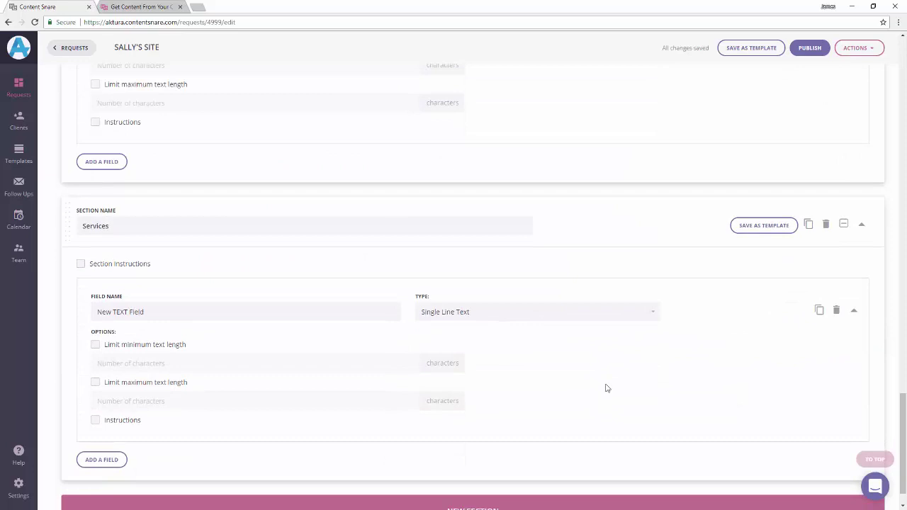
click(228, 323)
text(Service 1 Heading)
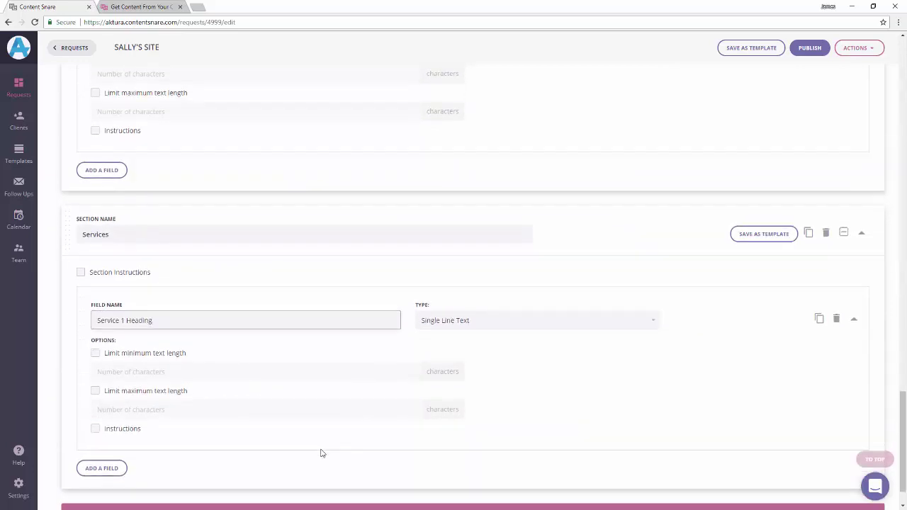
- Add a 'Service 1 Blurb' field of Multiline Text type
scroll(319, 453, down, 1)
click(113, 425)
click(110, 188)
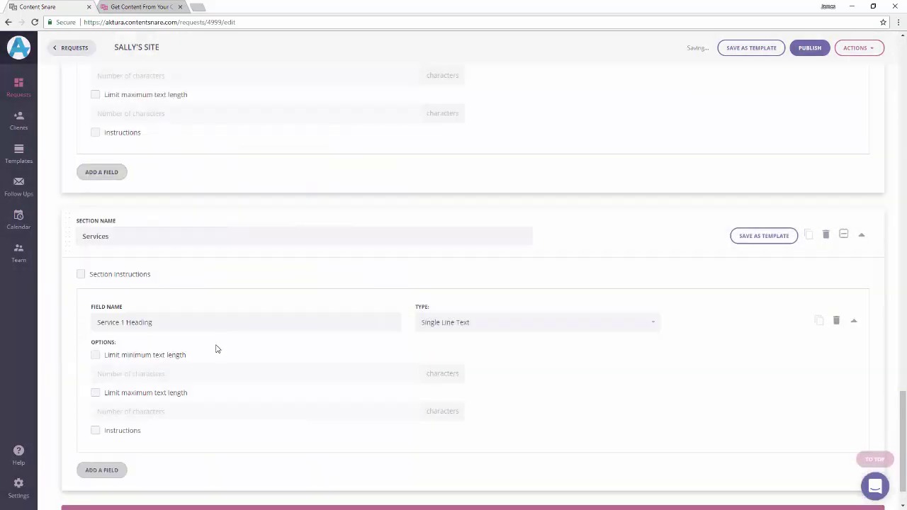
scroll(179, 473, down, 1)
drag(174, 401, 67, 400)
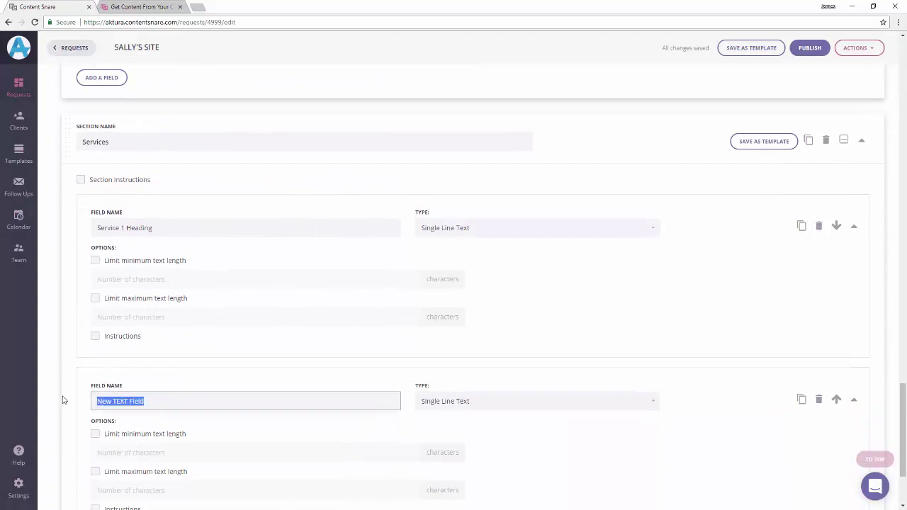
text(Service 1 Blurb)
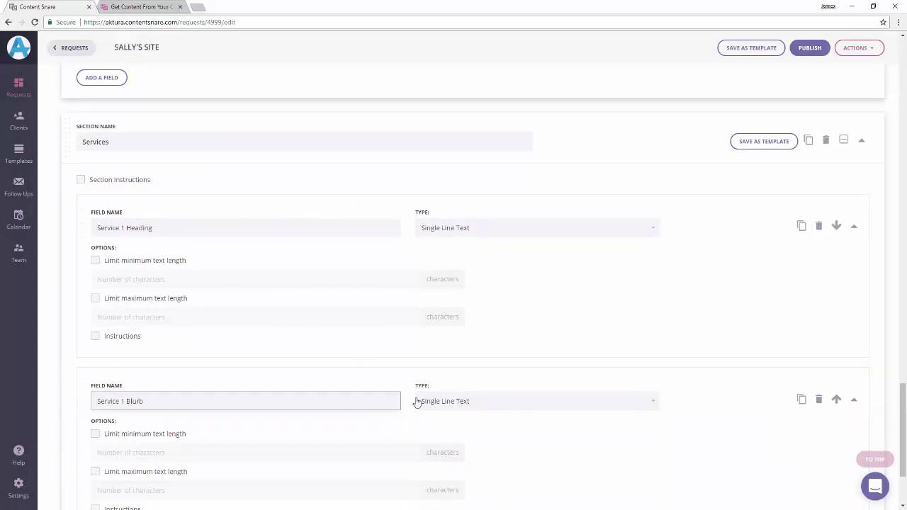
click(418, 400)
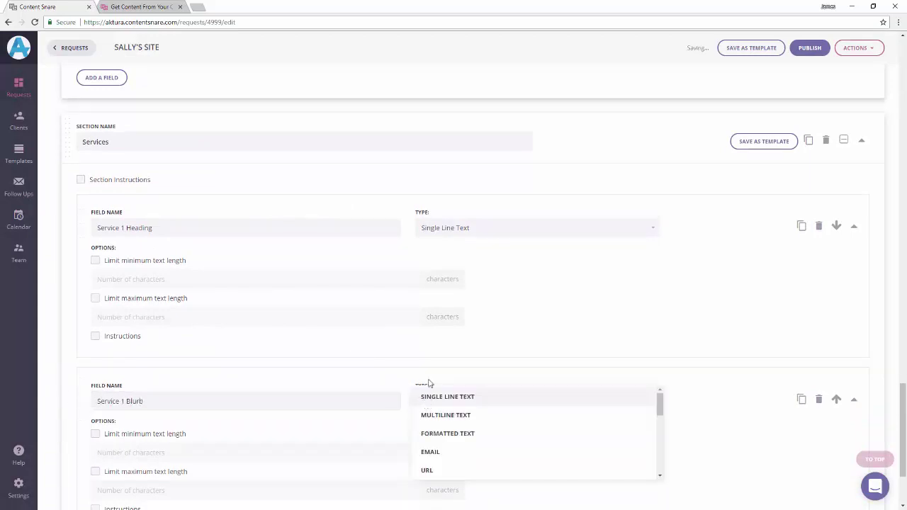
click(439, 414)
scroll(305, 432, down, 1)
- Add an image field to the Services section and begin renaming it
click(119, 425)
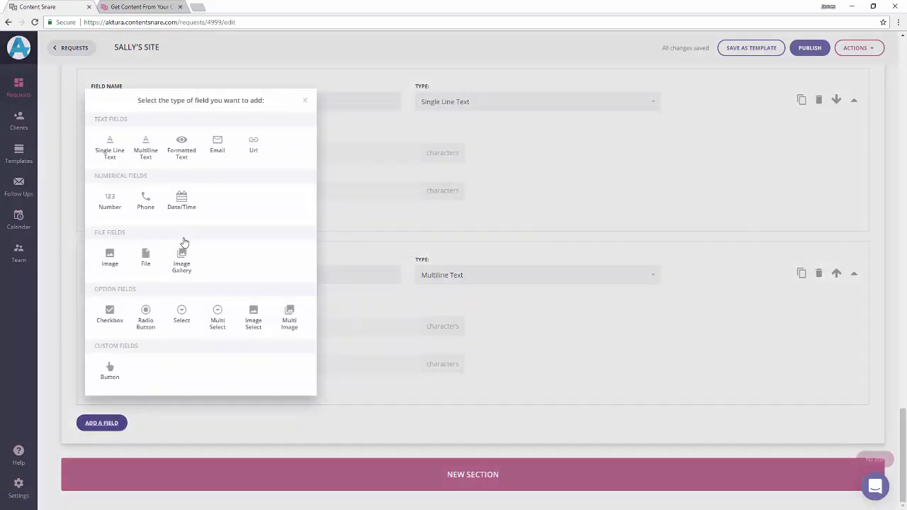
click(106, 260)
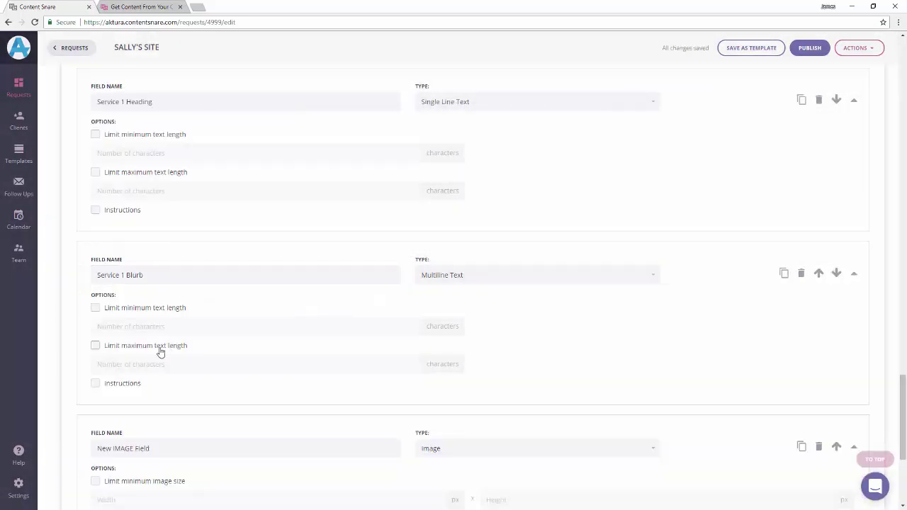
drag(184, 449, 86, 446)
text(Se)
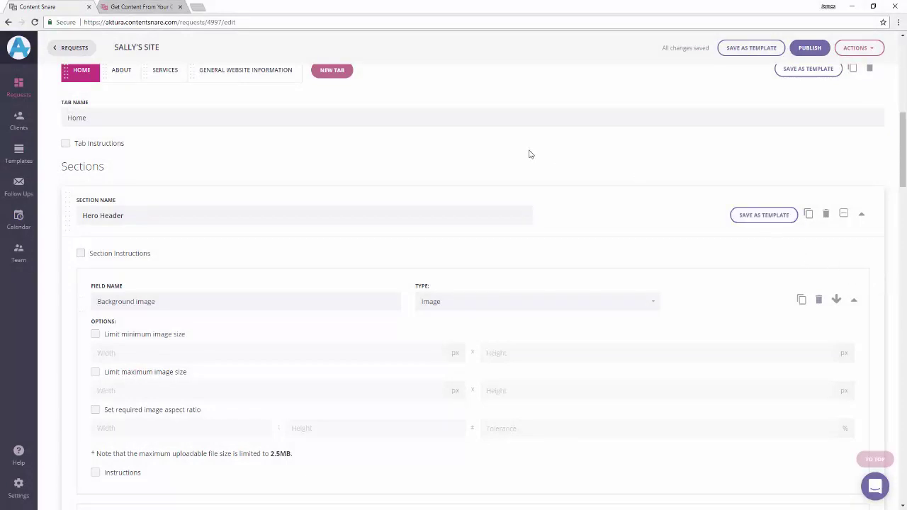
- Scroll up to the Tabs area with Sally's Site's Home tab selected
scroll(531, 154, up, 1)
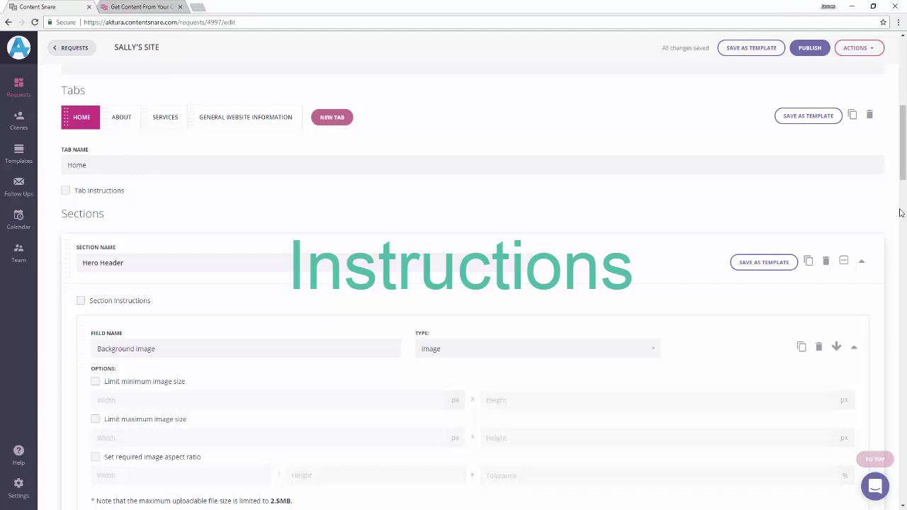
- Tick Instructions on the Hero Header's Background image field, then scroll back to the Request Builder
scroll(899, 177, up, 3)
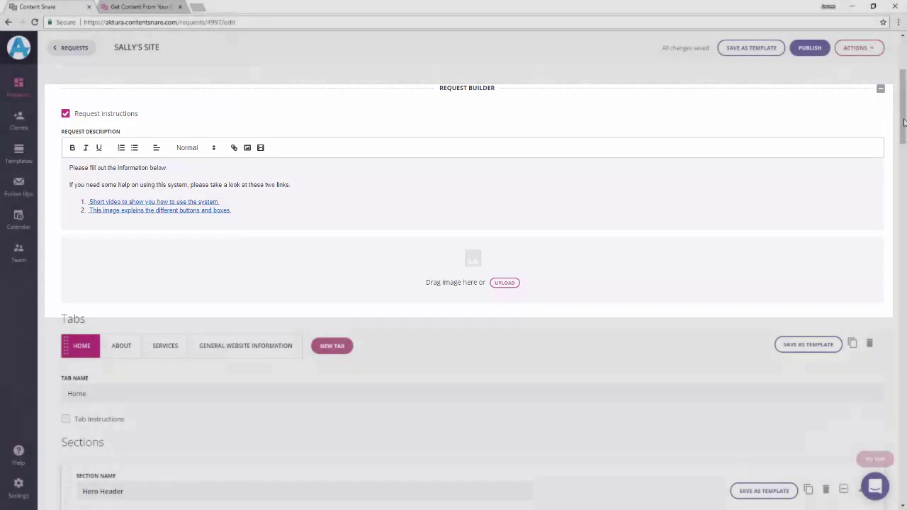
drag(903, 122, 903, 169)
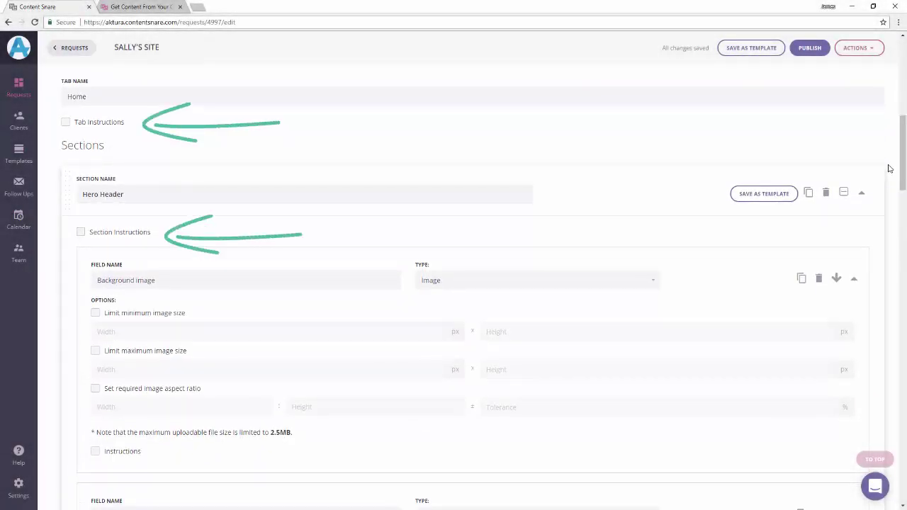
click(94, 452)
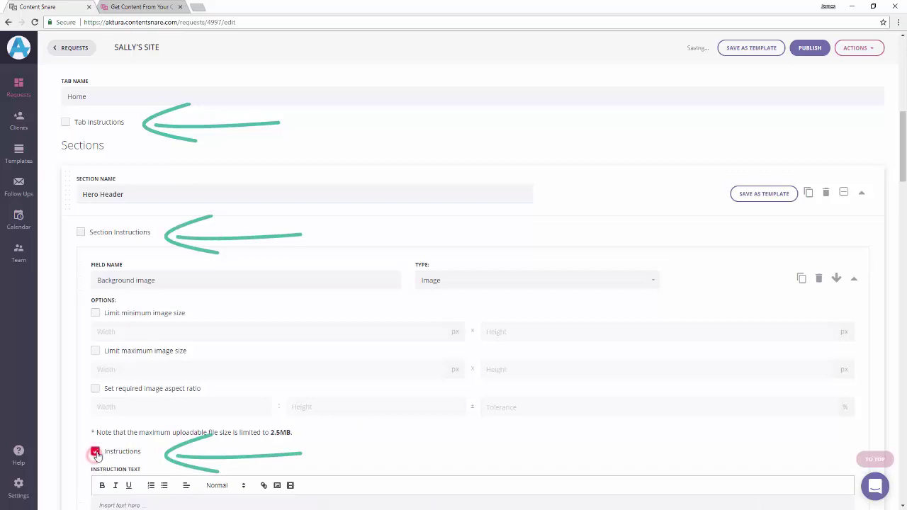
scroll(136, 431, down, 2)
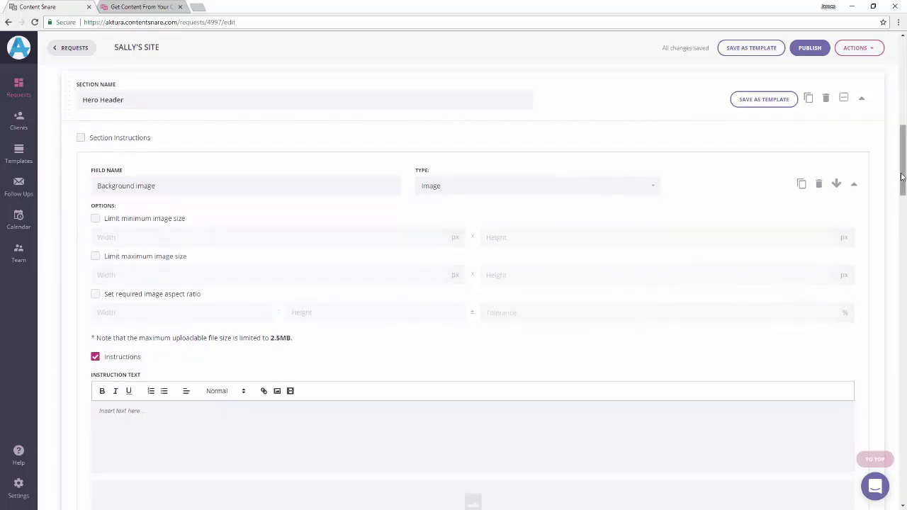
drag(901, 177, 902, 109)
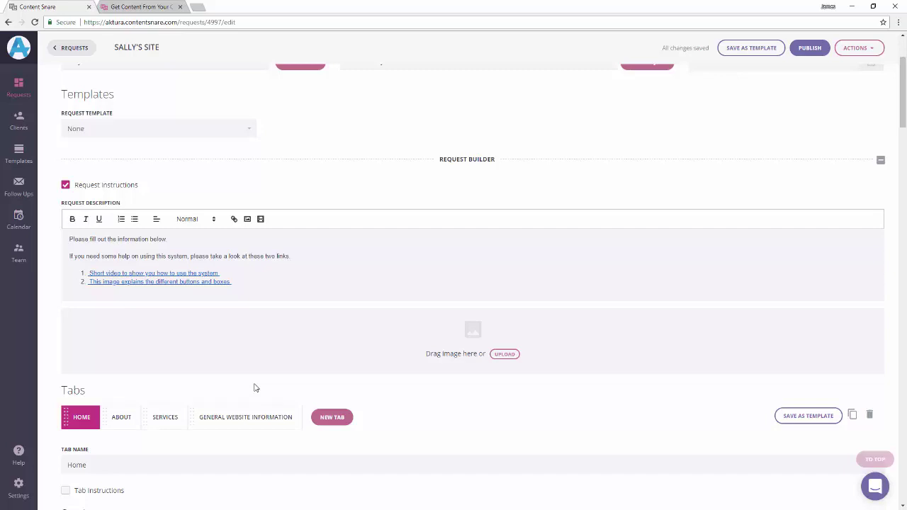
- Toggle Request Instructions off and on, then undo a test edit to keep the two-link description
click(89, 186)
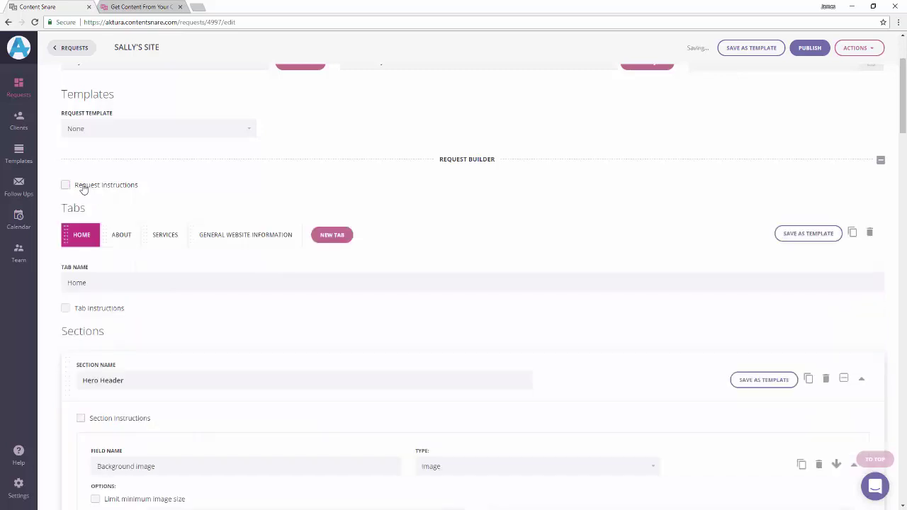
click(69, 186)
drag(297, 286, 17, 239)
text(My own instructions)
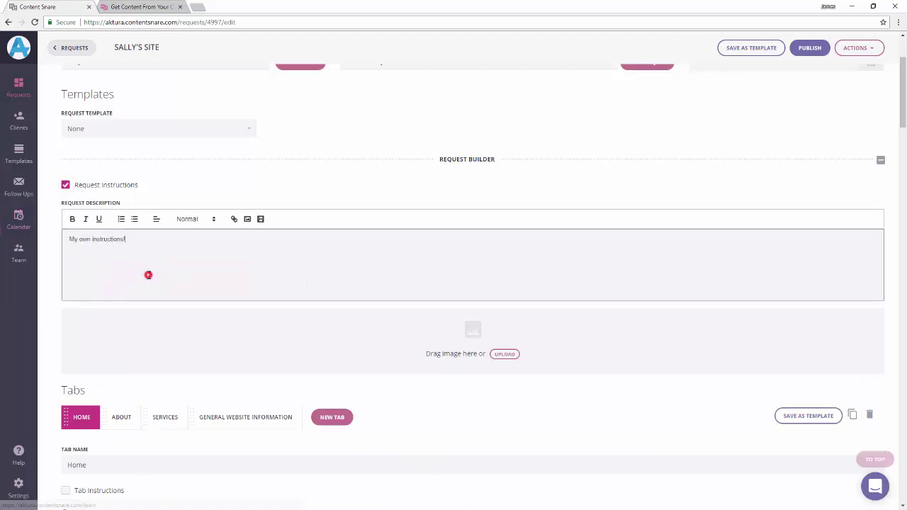
key(ctrl+z)
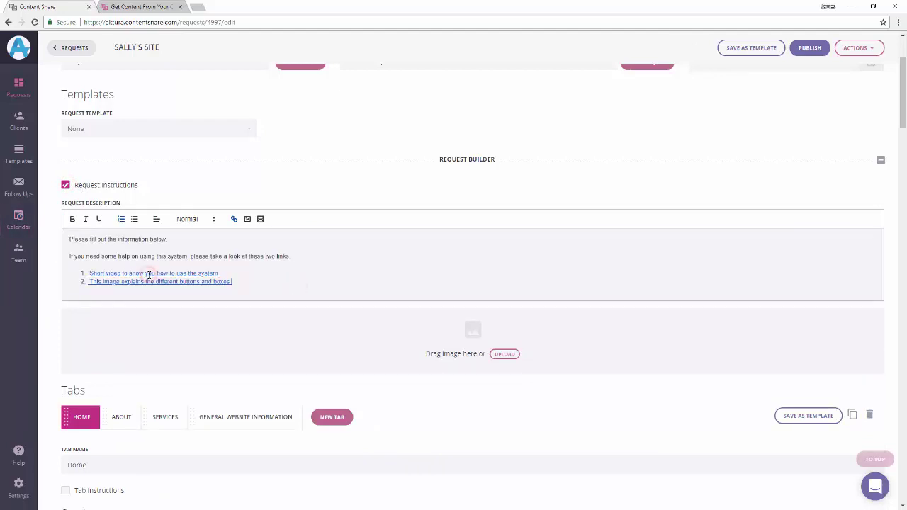
scroll(421, 224, up, 1)
scroll(420, 225, down, 4)
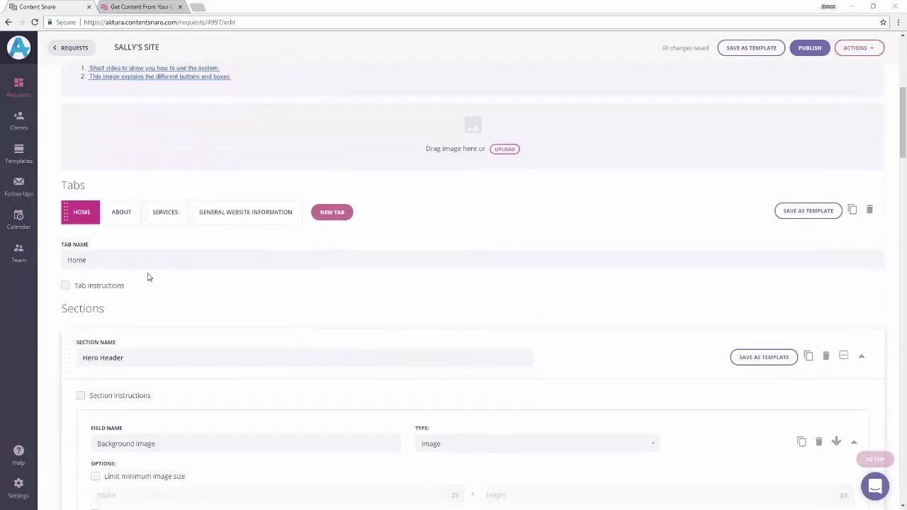
- Turn on Home tab instructions and swap the plain wireframe for the annotated Headline/Subheadline/Button/Background one
click(102, 287)
scroll(279, 263, down, 2)
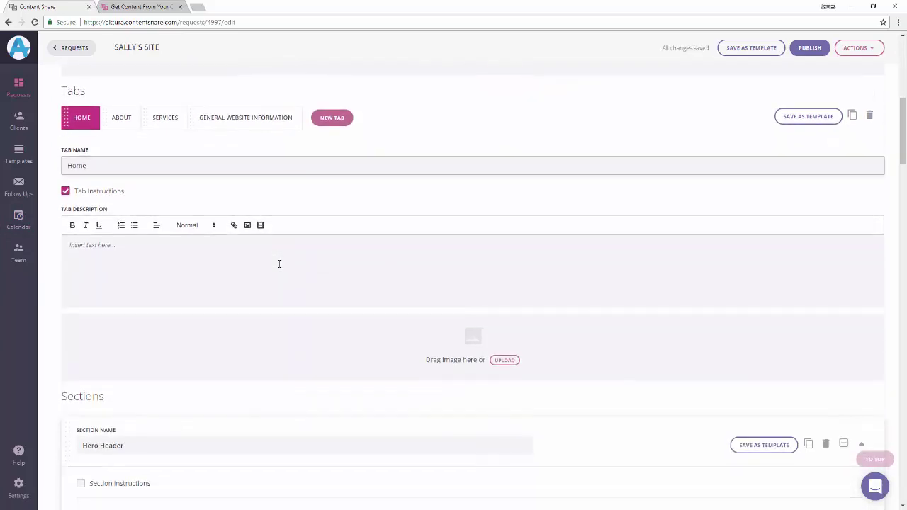
drag(255, 375, 544, 352)
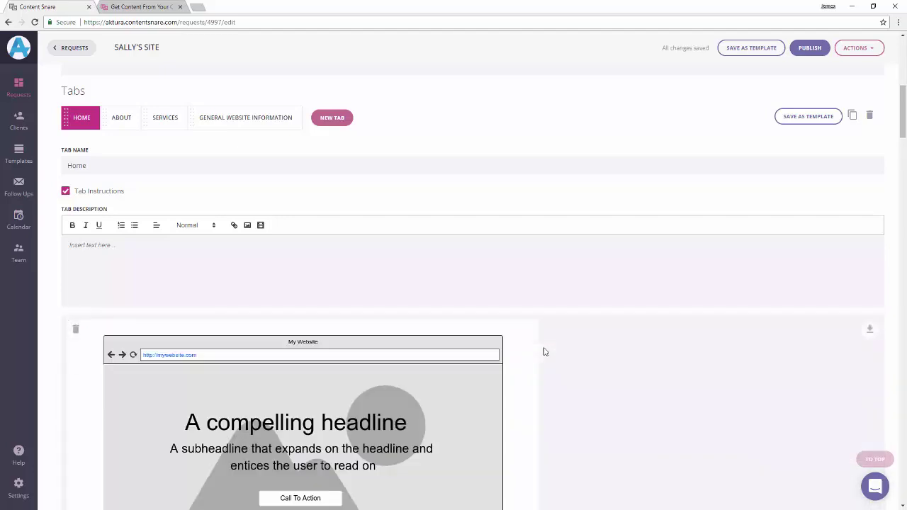
scroll(544, 352, down, 2)
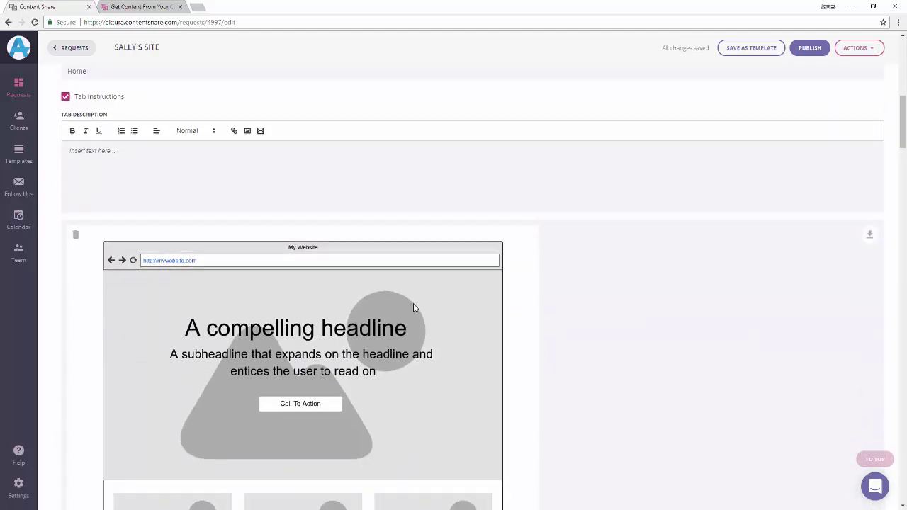
click(76, 235)
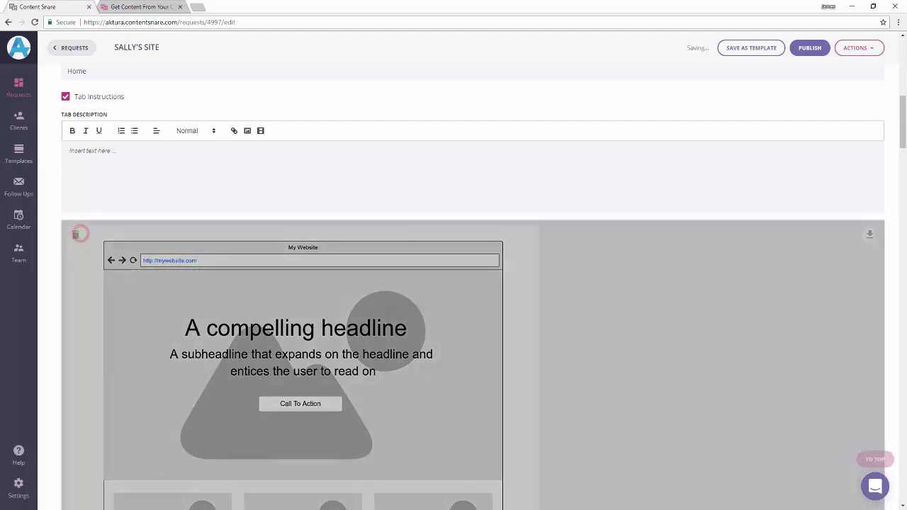
drag(801, 323, 126, 227)
scroll(125, 206, down, 3)
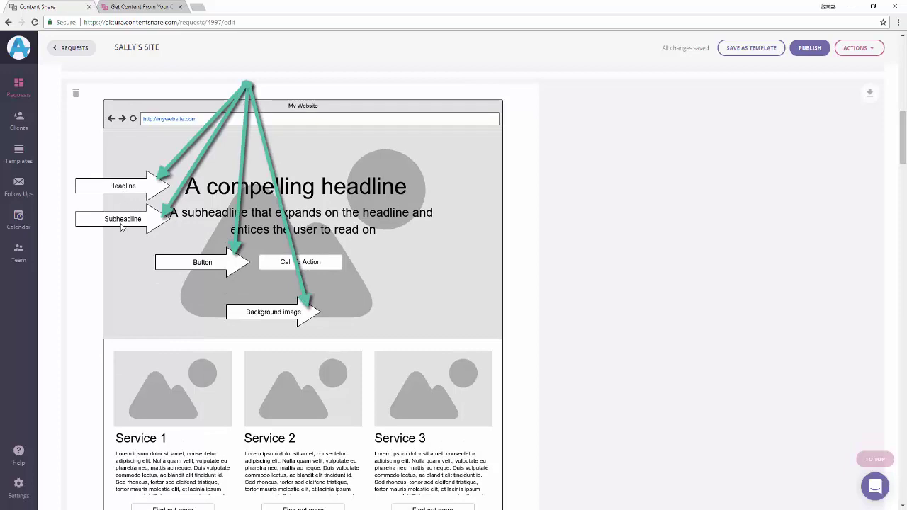
scroll(559, 276, down, 8)
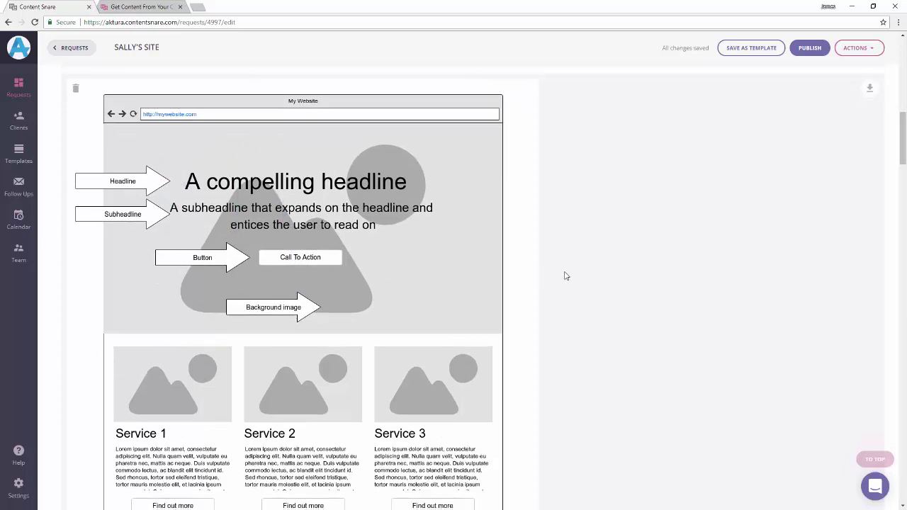
scroll(560, 276, down, 2)
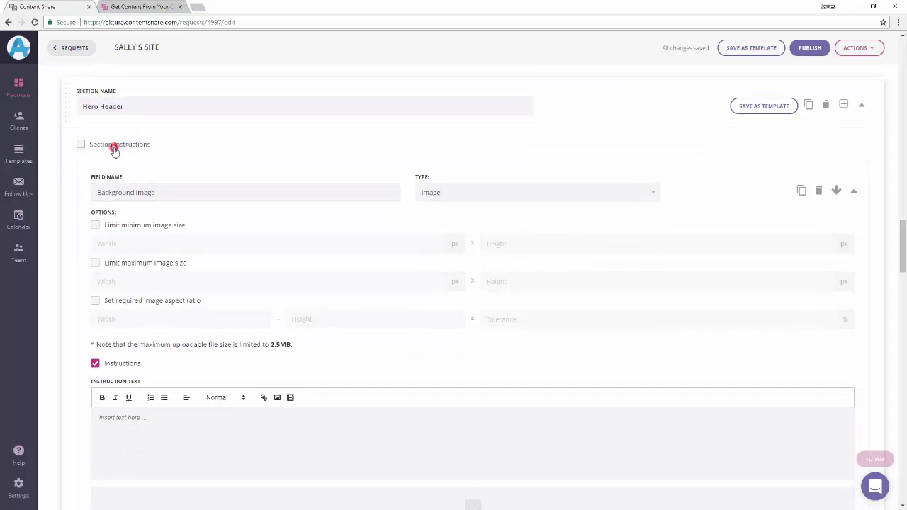
- Enable Hero Header Section Instructions and drop the annotated wireframe into its description
click(114, 150)
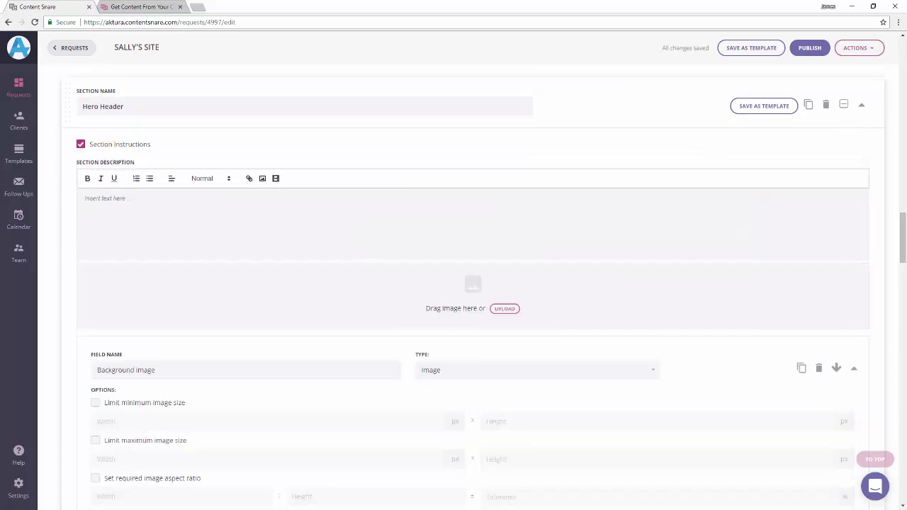
drag(616, 274, 237, 299)
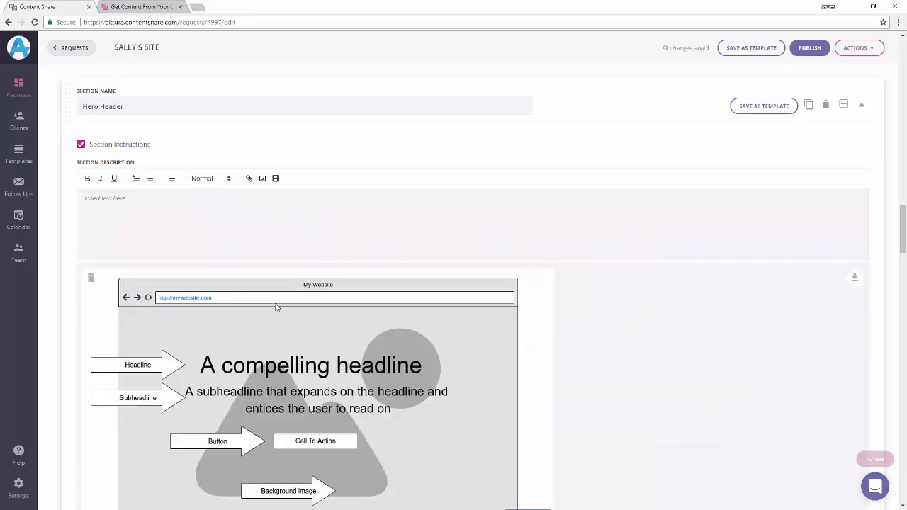
scroll(403, 320, down, 1)
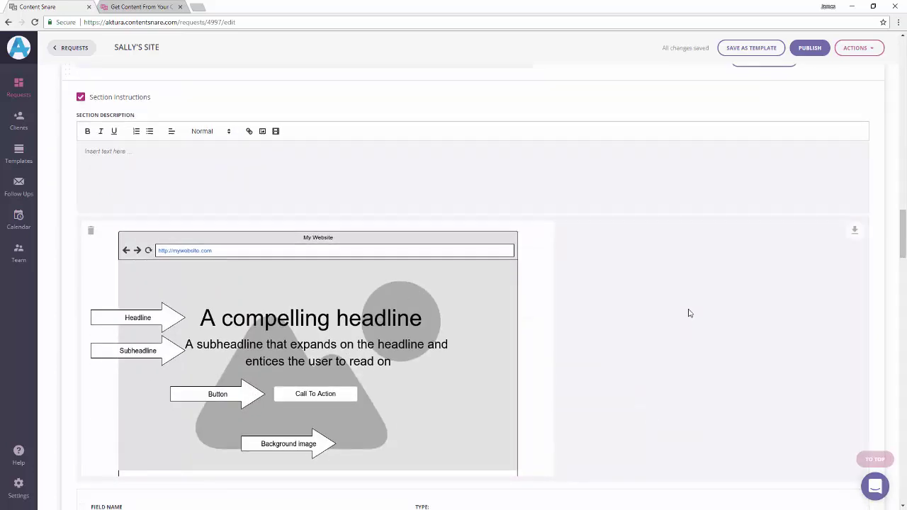
scroll(688, 313, down, 4)
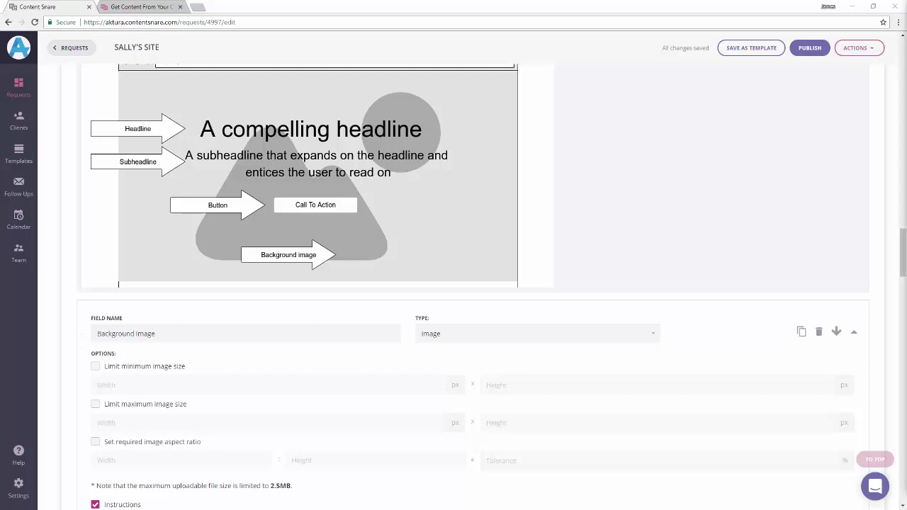
scroll(887, 261, up, 5)
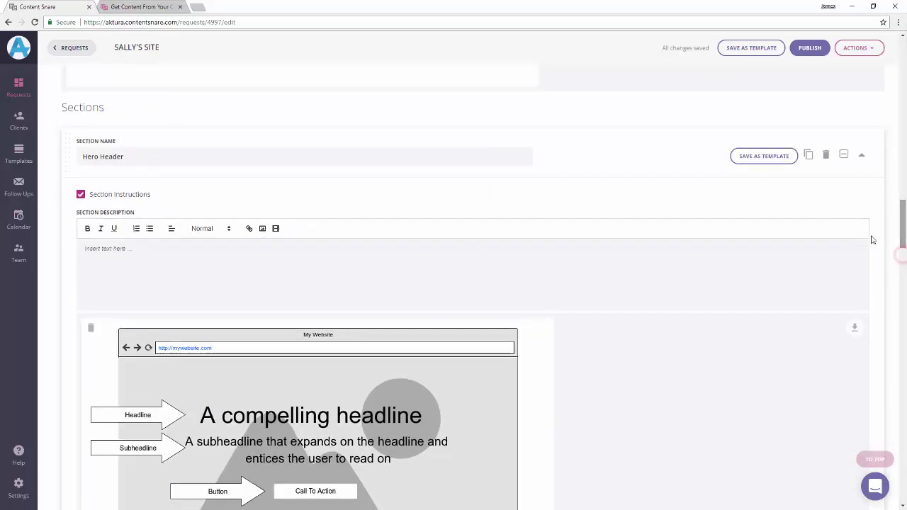
- Paste the three-paragraph description into the Hero Header section
click(251, 269)
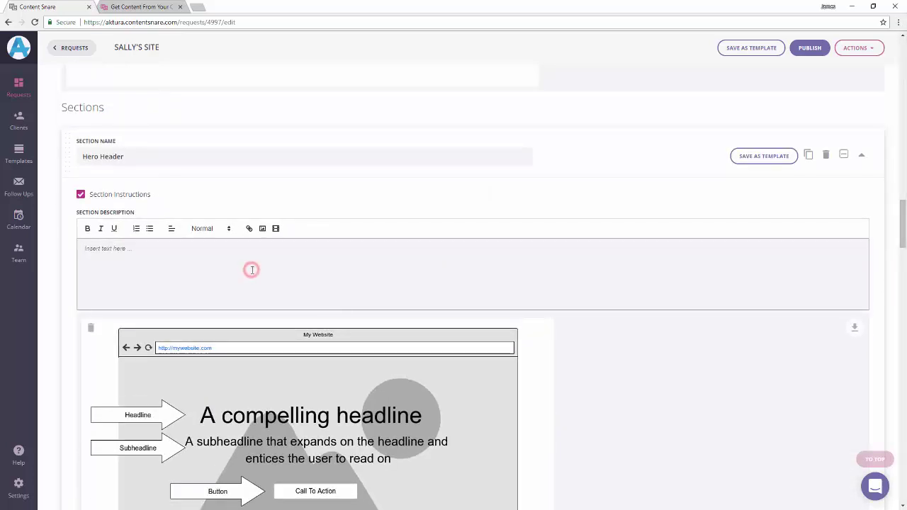
text(This is arguably the most important part of your entire website. You have about 3 seconds to capture a visitors attention, and this is where that happens. The combination of the headline, subheadline and image will show visitors what you can do for them, and instill a feeling of confidence in you. Here is an example of what this might look like:)
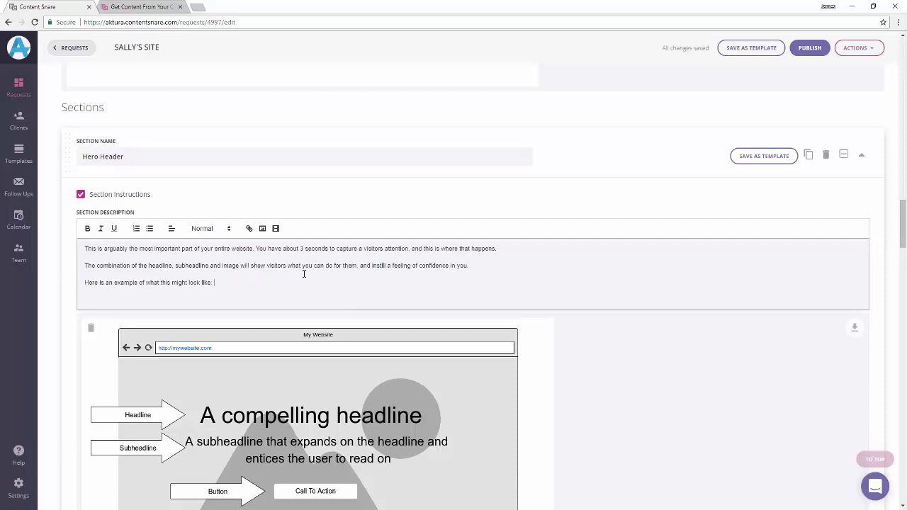
scroll(304, 274, down, 10)
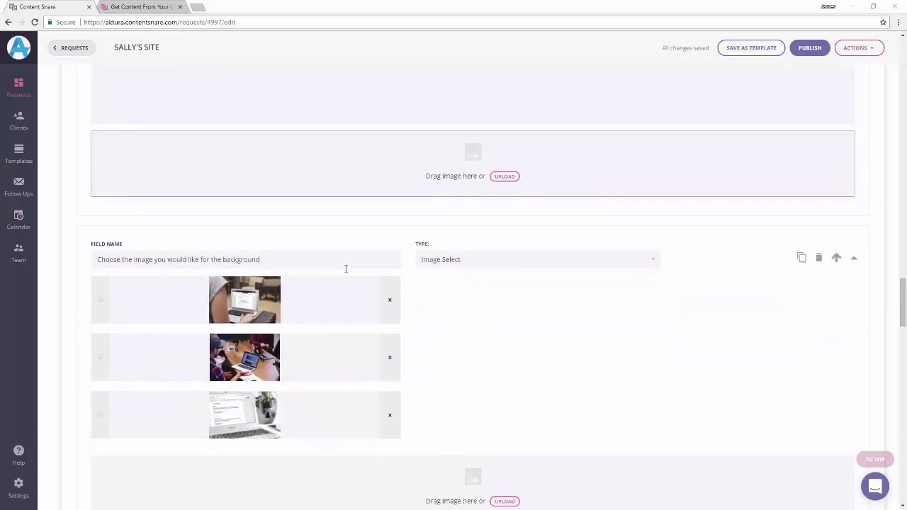
scroll(345, 270, down, 4)
- Add a Single Line Text field named Headline to the Hero Header section
click(110, 320)
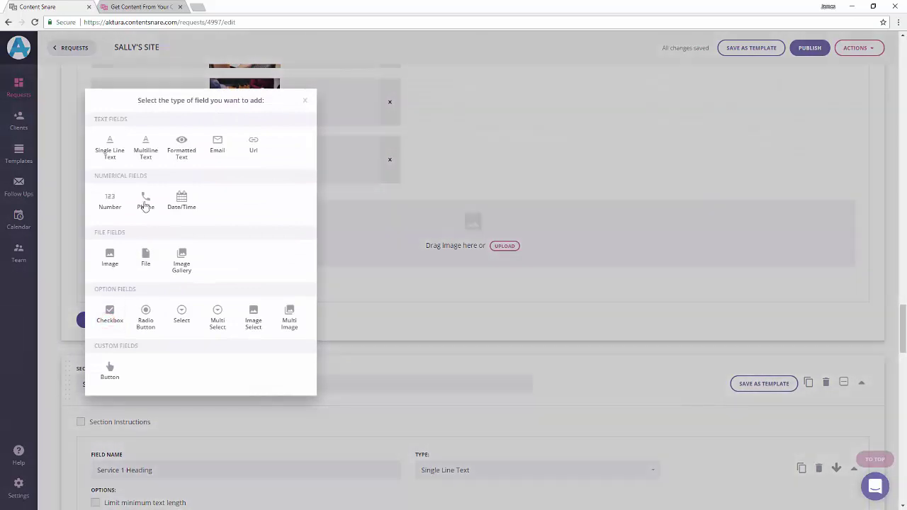
click(112, 163)
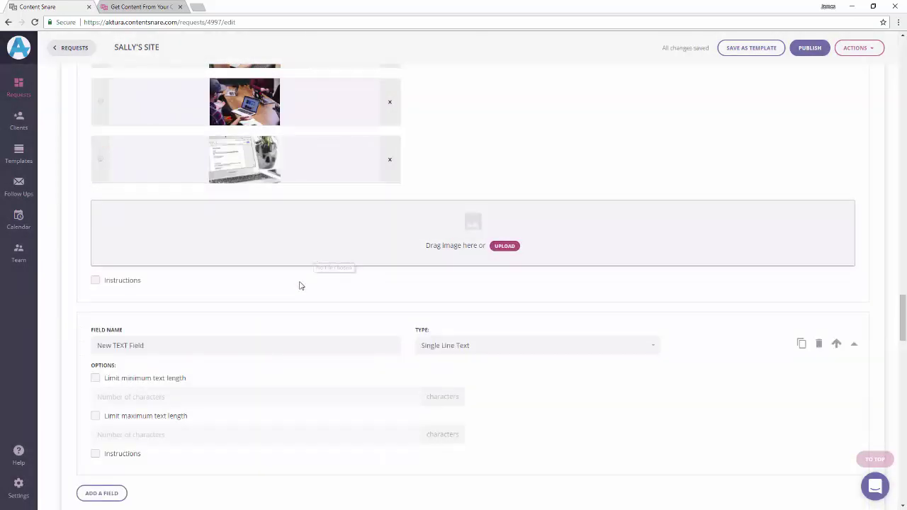
click(177, 340)
key(ctrl+a)
text(Hea)
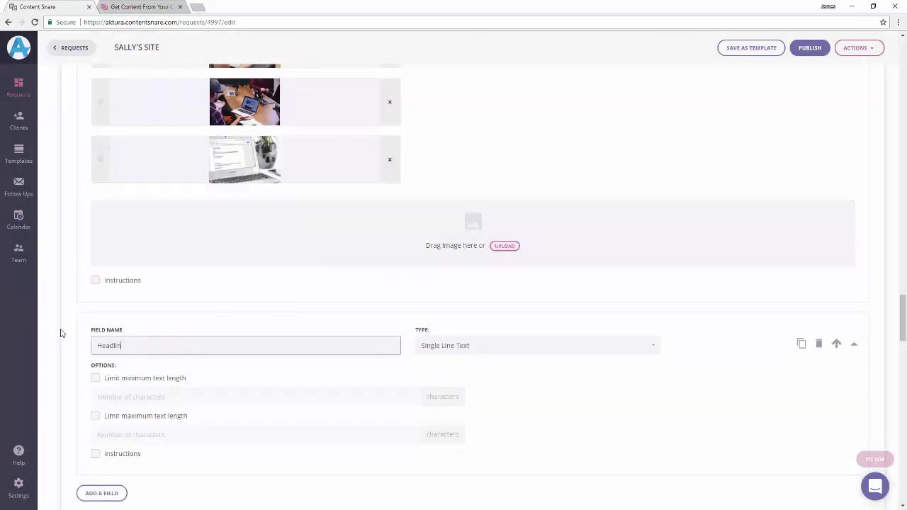
scroll(60, 333, down, 1)
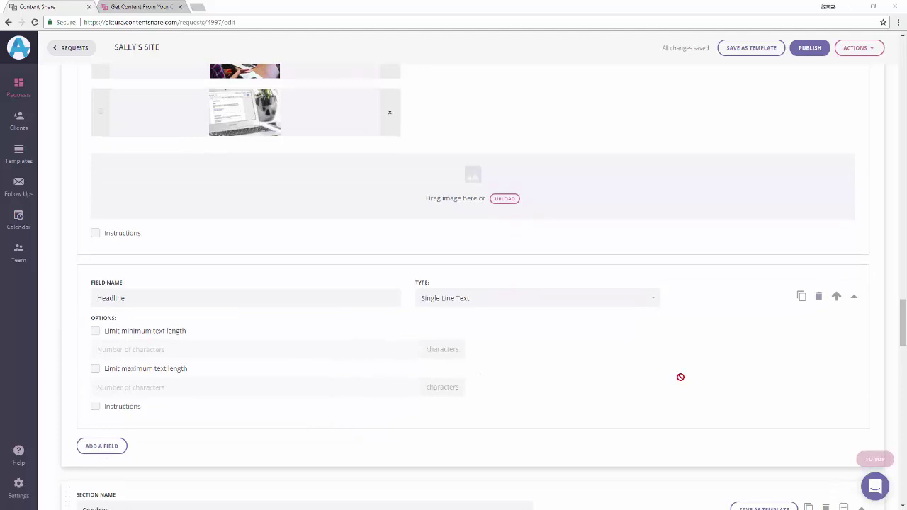
- Give the Headline field the four-paragraph guidance instructions and a 200-character maximum
click(95, 406)
scroll(179, 375, down, 3)
click(138, 348)
text(Other than the background image, this is the first thing visitors will see when the come to your site. That means it needs to be well thought out. Don't rush this! It should be short and attention grabbing. Aim for 6-12 words. No fluff. Tell the visitor what benefit they'll get from working with you in as few words as possible, without being vague. If you're stuck for ideas, read this guide on headlines.)
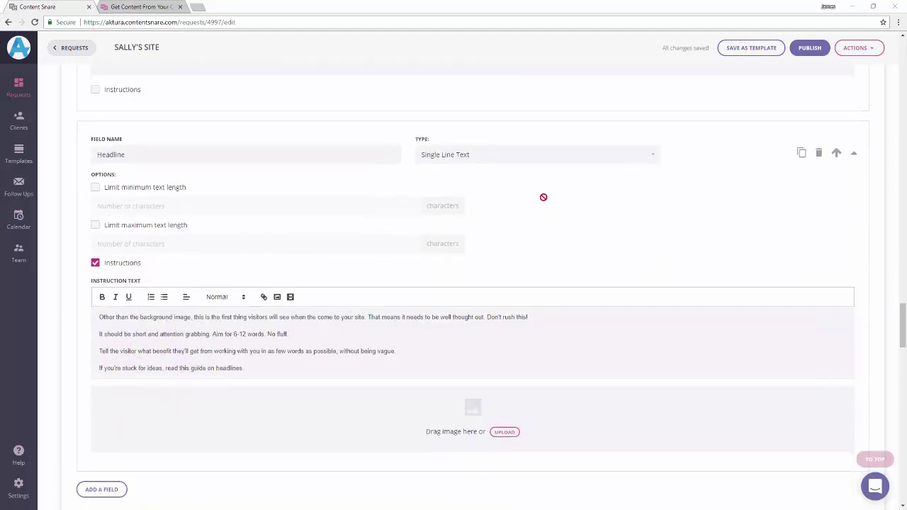
click(138, 226)
click(140, 244)
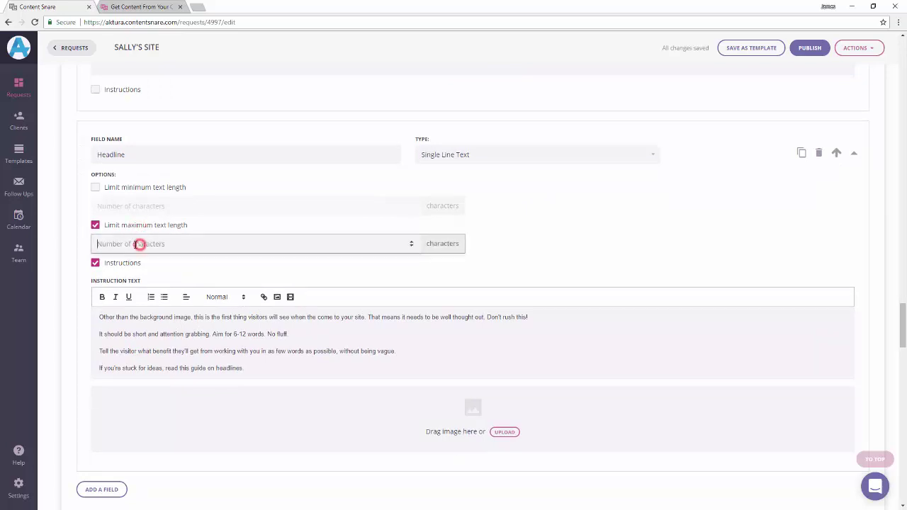
text(200)
click(536, 248)
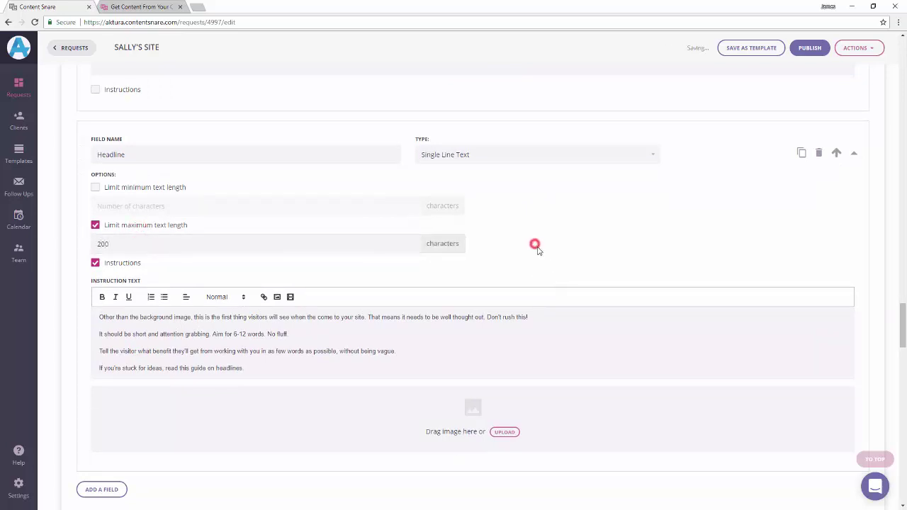
- View the request in Client Preview, scroll through it, then go to the Follow Ups page
click(857, 48)
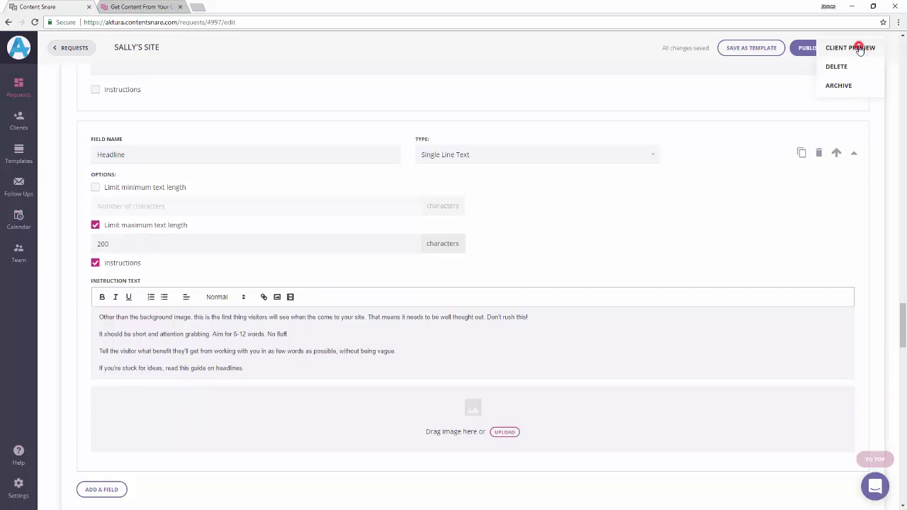
click(859, 48)
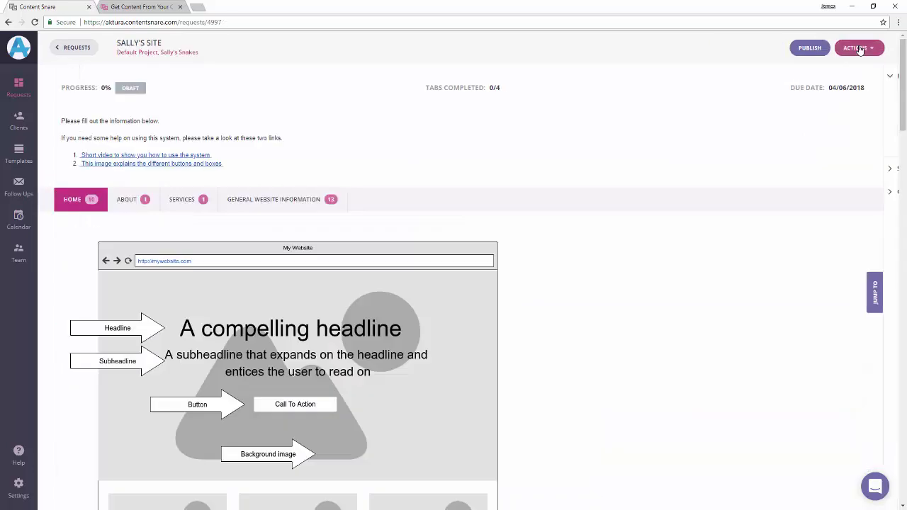
scroll(271, 138, down, 2)
scroll(359, 127, down, 6)
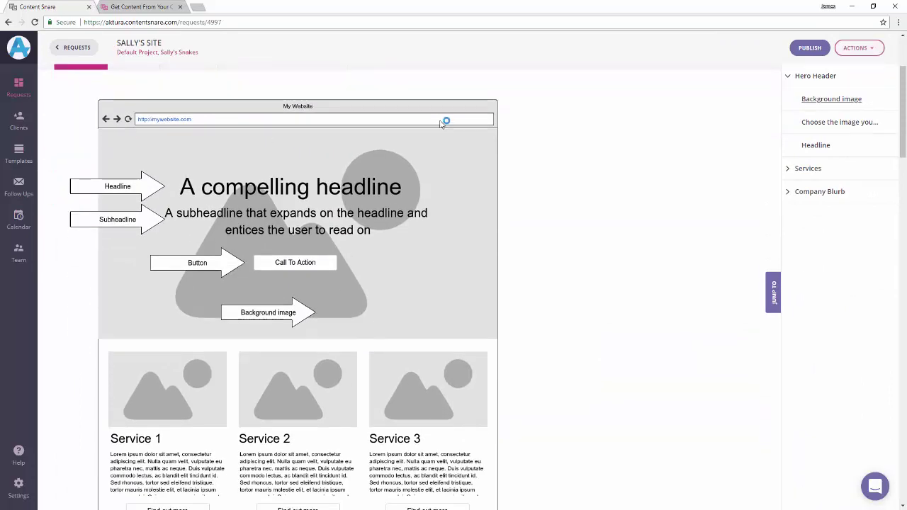
scroll(361, 132, down, 6)
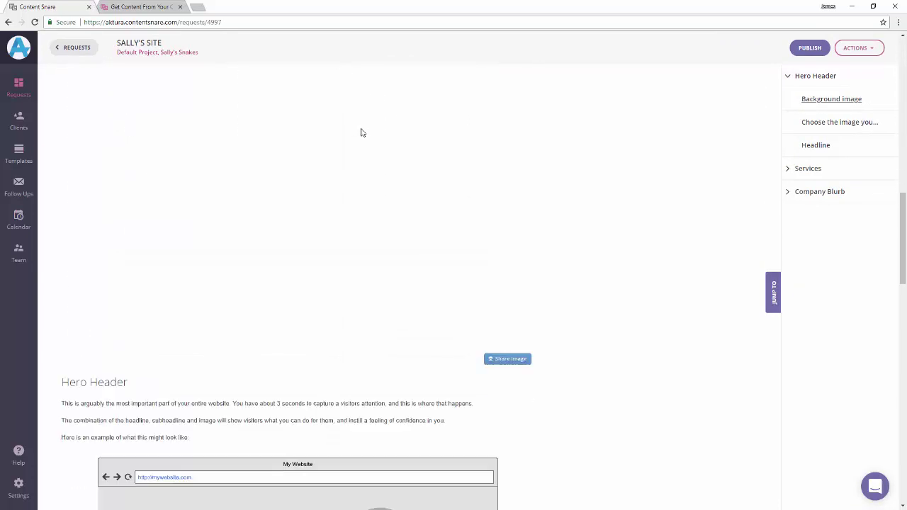
scroll(327, 162, down, 1)
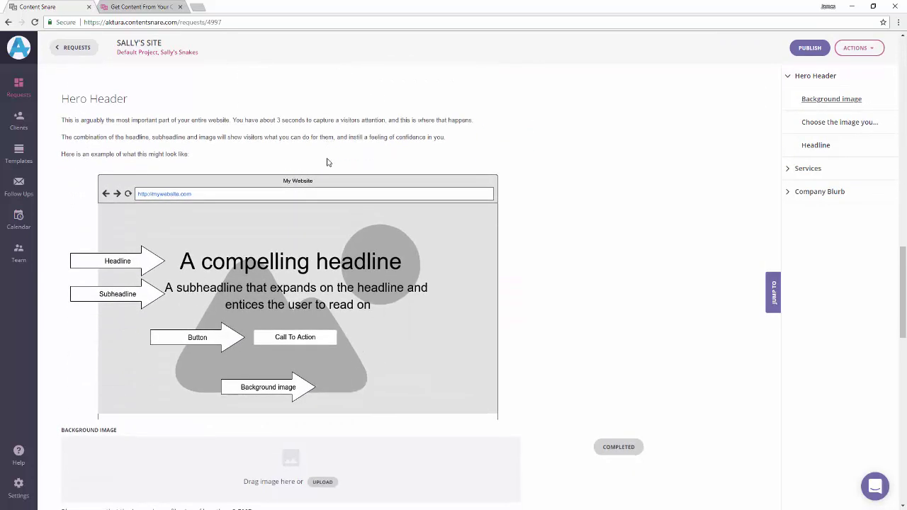
scroll(214, 282, down, 5)
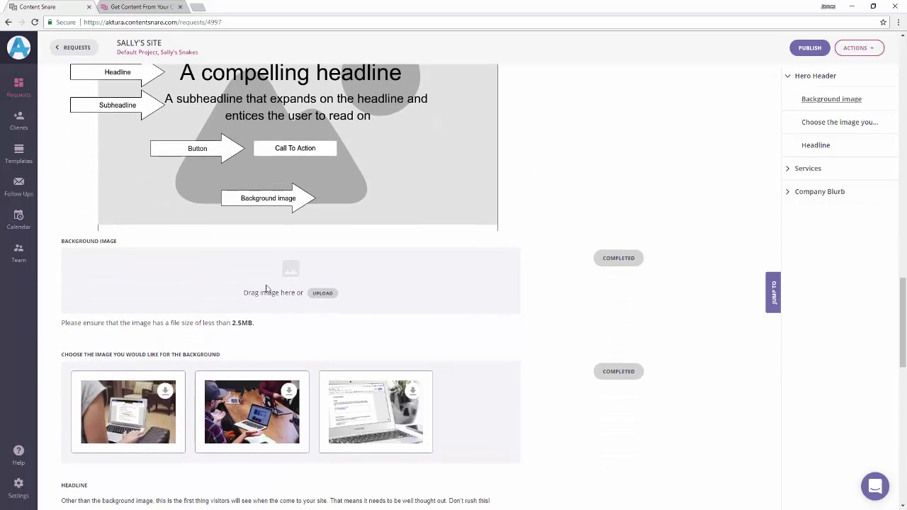
scroll(319, 270, down, 8)
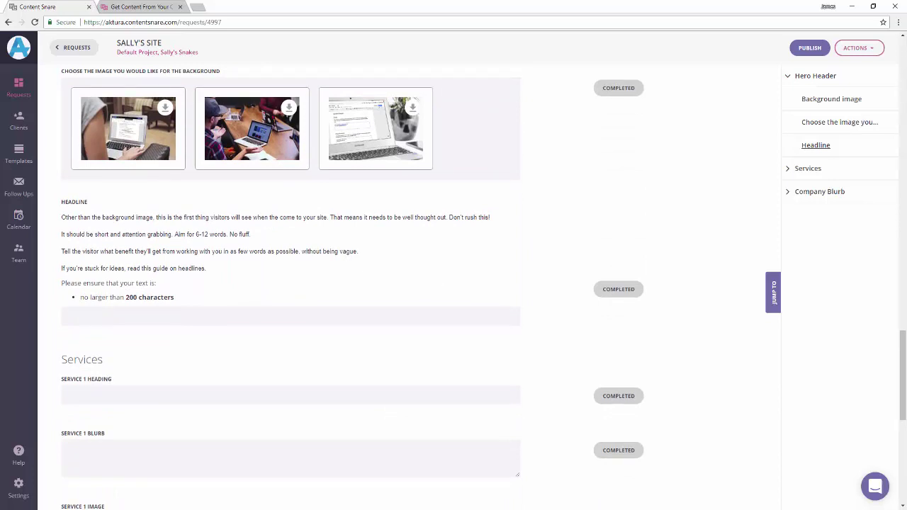
click(18, 186)
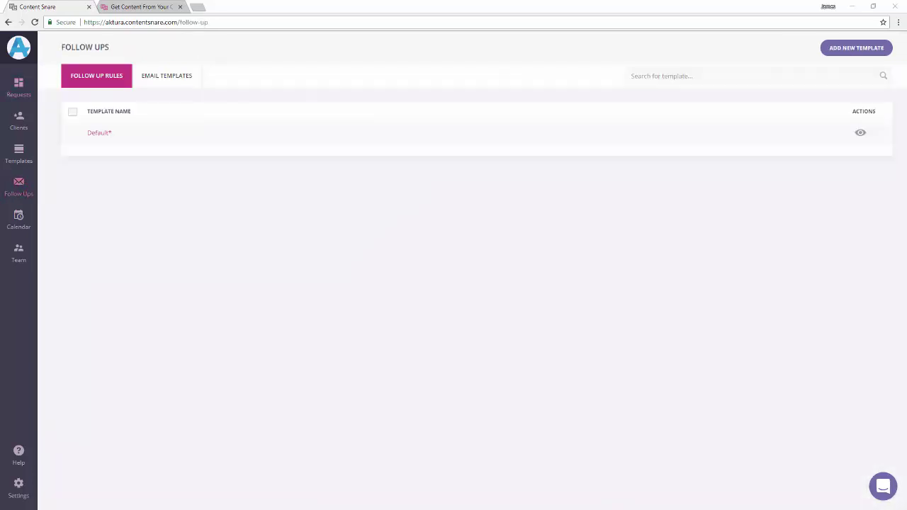
- In the Default template, draft a new rule waiting 10 days after the request is published
click(101, 134)
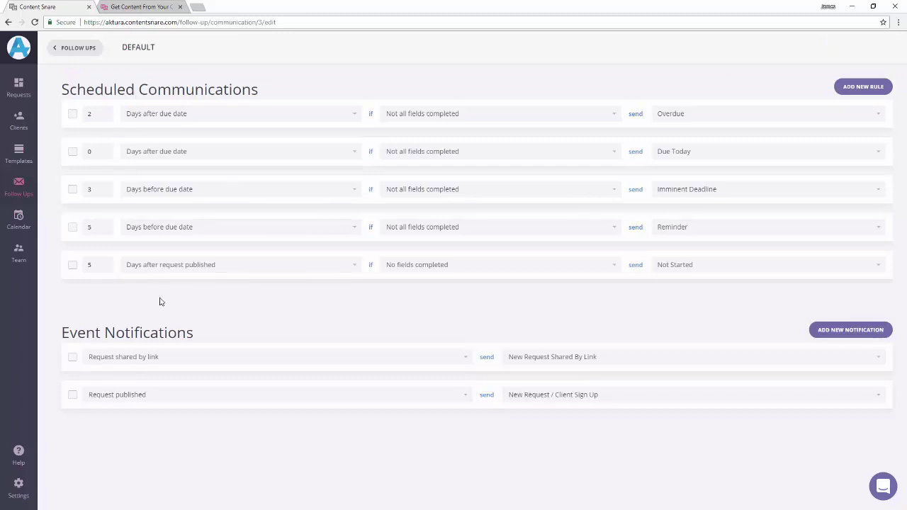
click(842, 89)
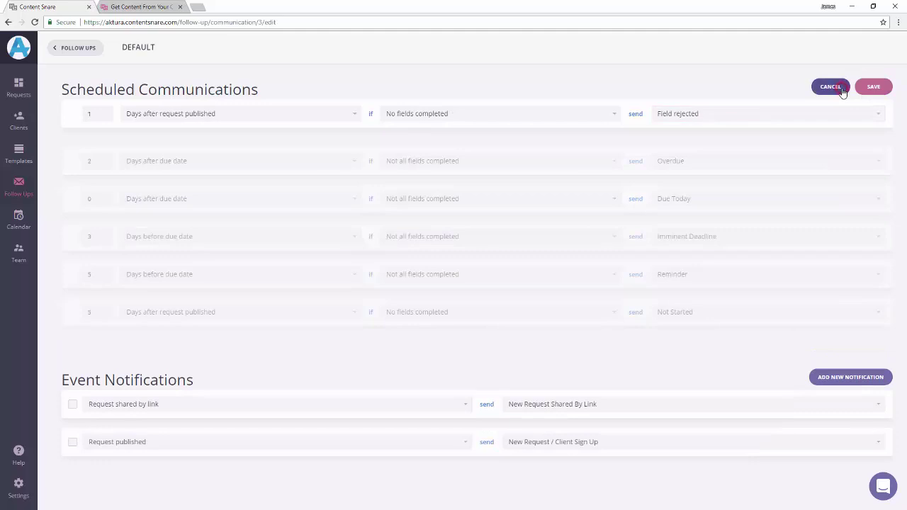
click(89, 113)
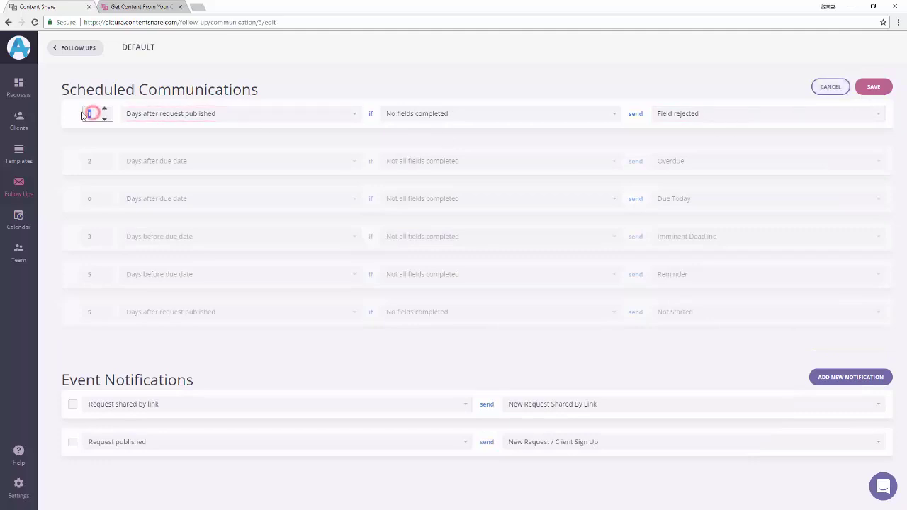
text(10)
click(210, 115)
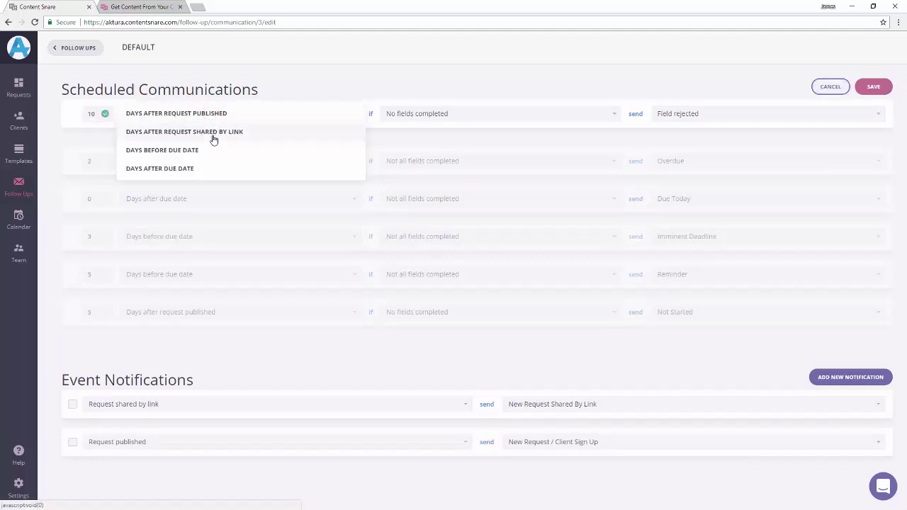
click(382, 84)
- Inspect the condition and email options, discard the rule, and return to the Follow Ups list
click(423, 113)
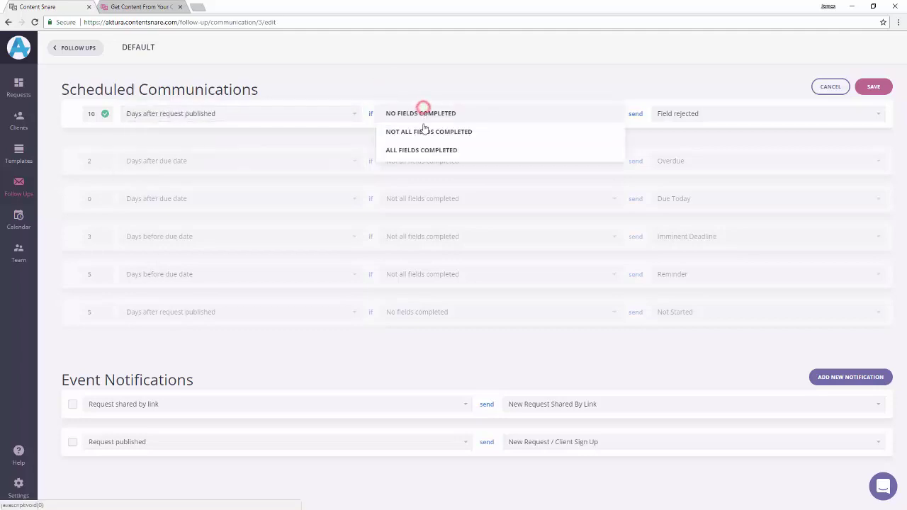
click(647, 82)
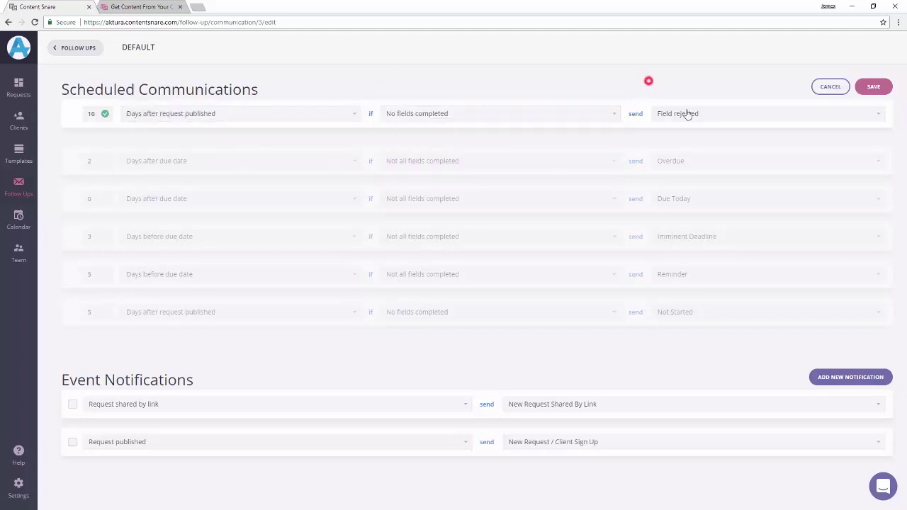
click(685, 113)
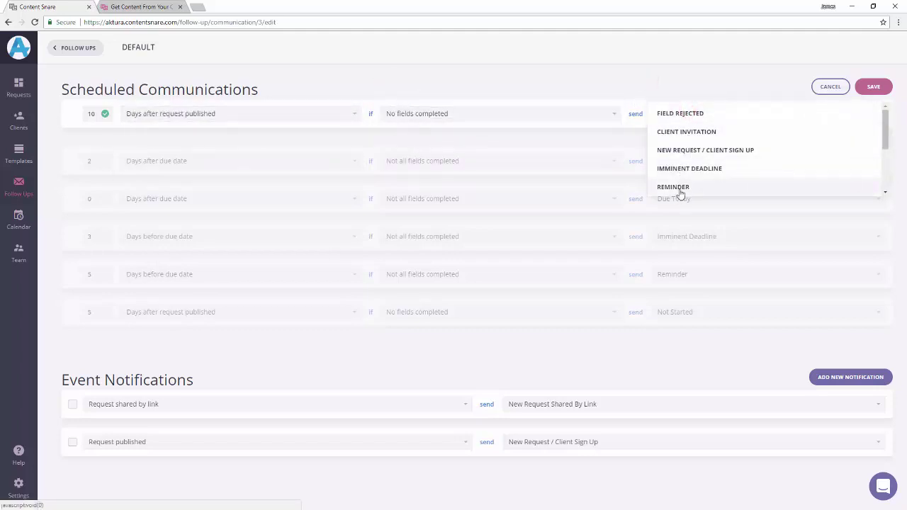
click(696, 64)
click(827, 87)
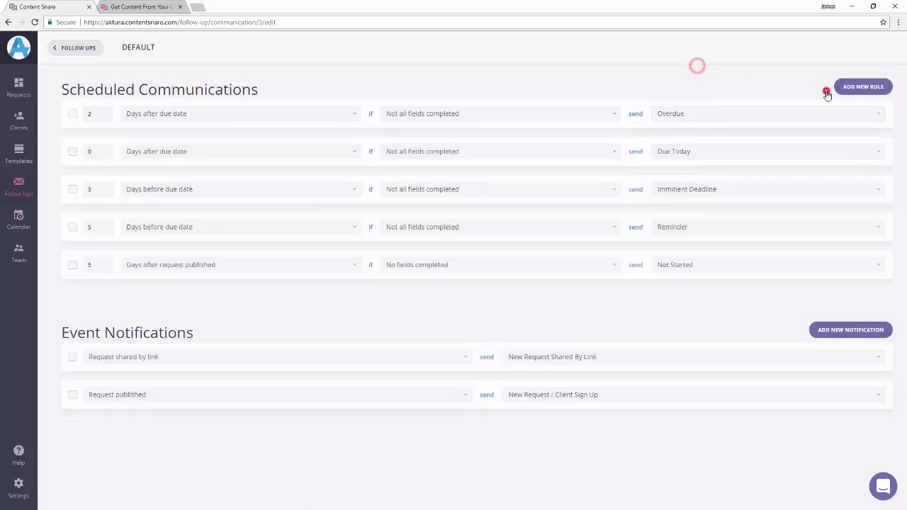
click(97, 47)
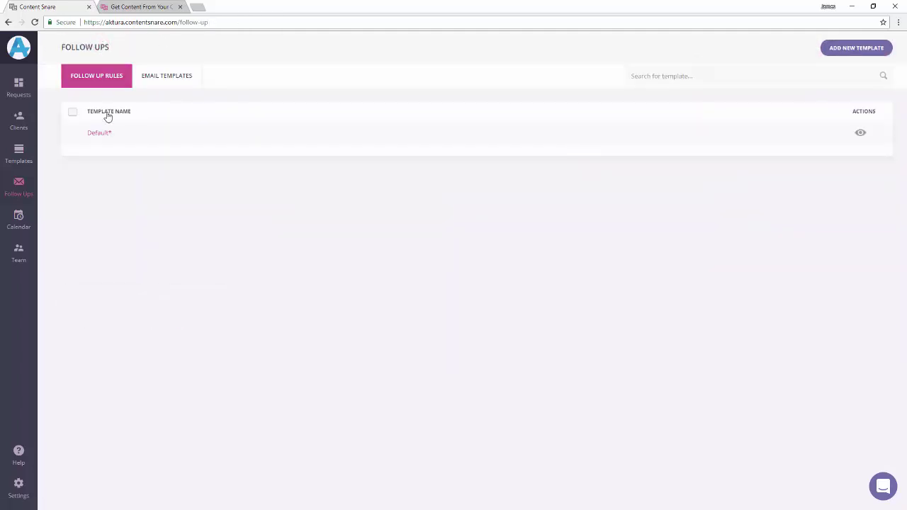
- Open Email Templates, browse the Field rejected email's placeholder tags, and close it without saving
click(166, 78)
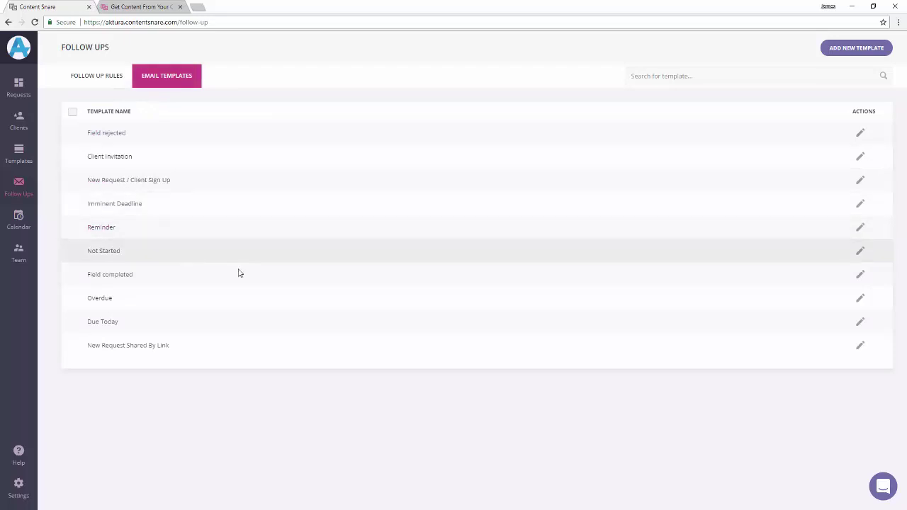
click(860, 135)
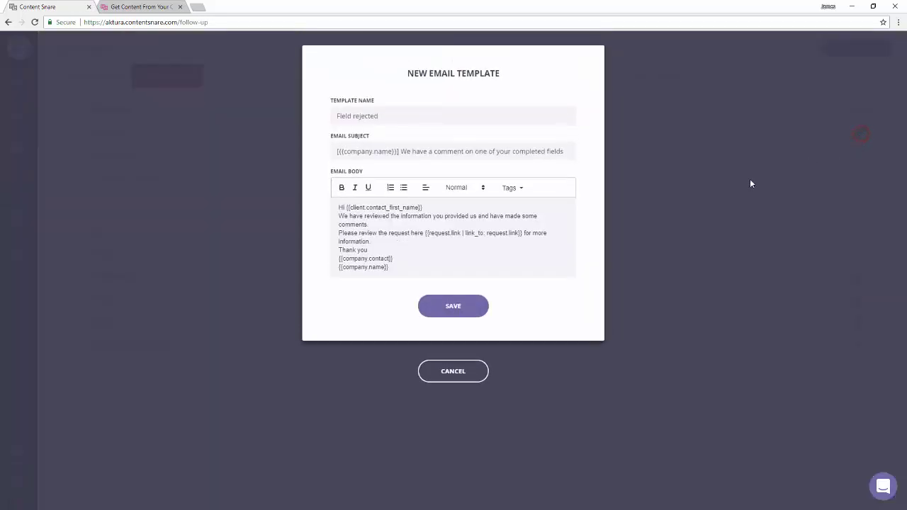
click(446, 208)
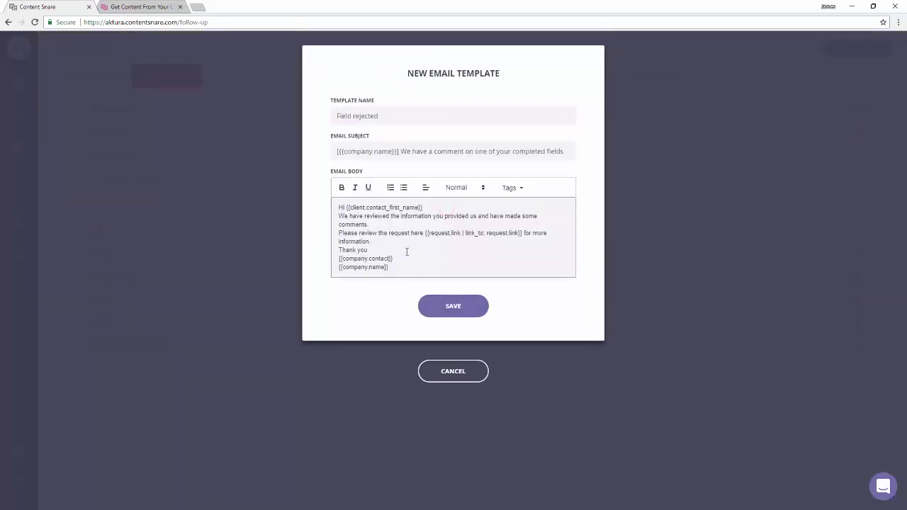
click(517, 189)
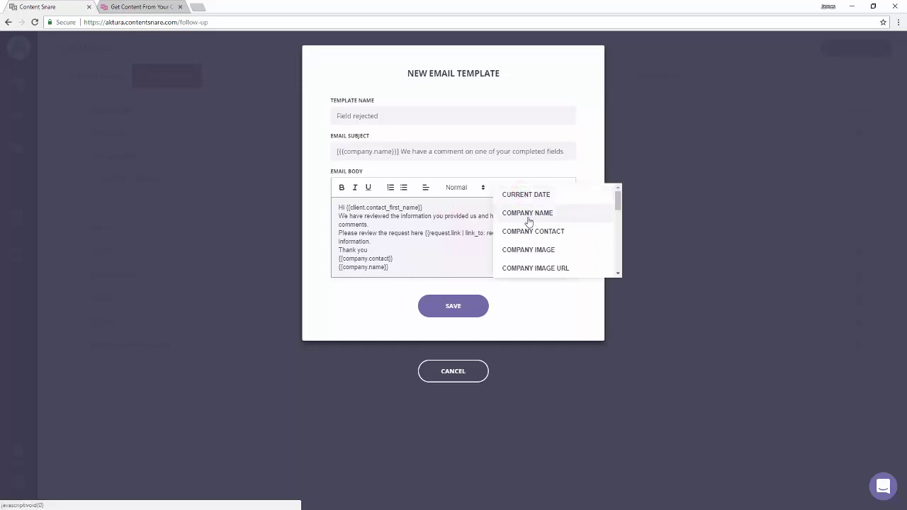
scroll(524, 240, down, 4)
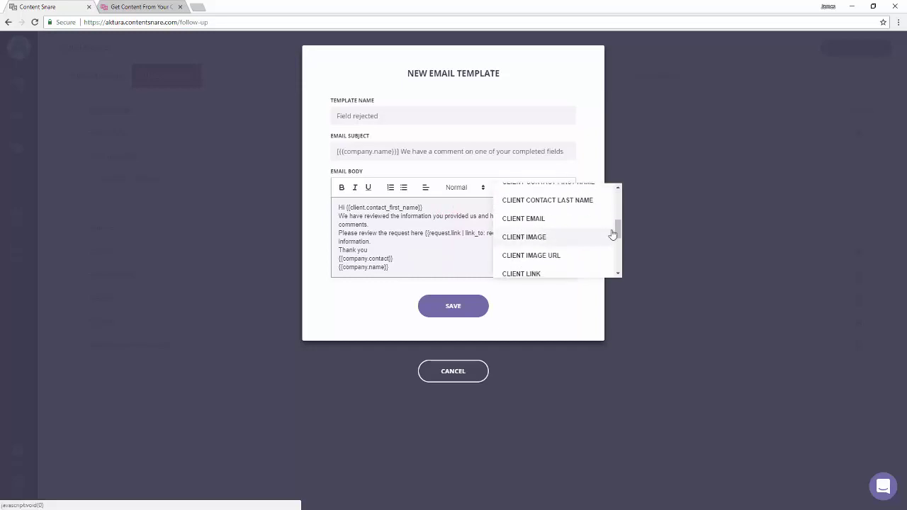
click(617, 229)
drag(618, 234, 571, 309)
click(570, 306)
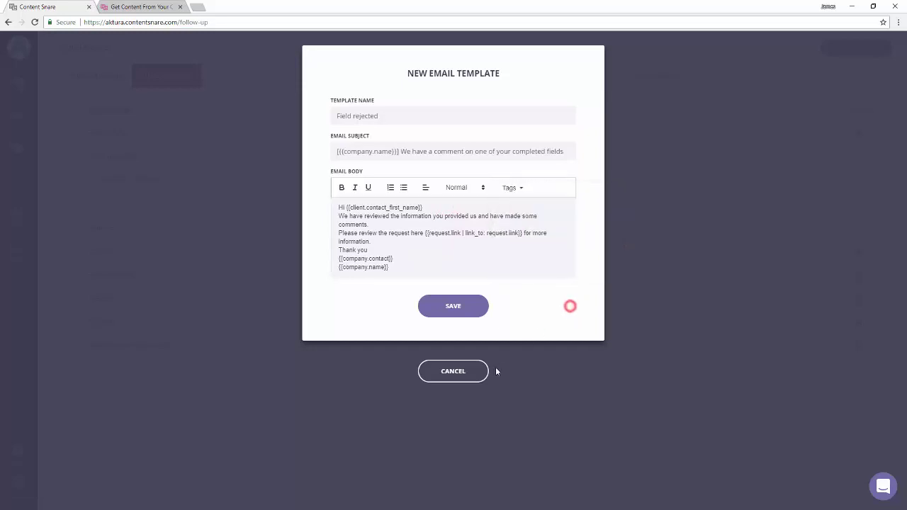
click(480, 374)
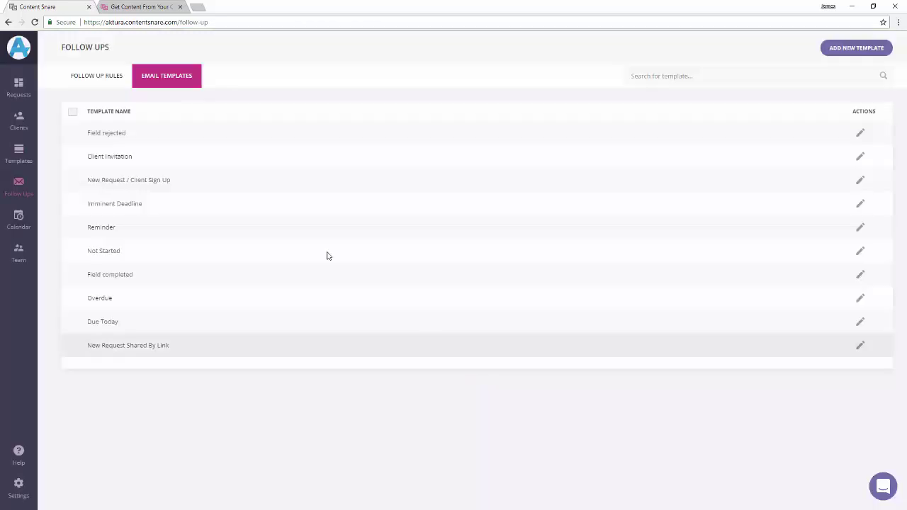
- Create a new follow-up rule template named Aggressive Follow Ups
click(99, 80)
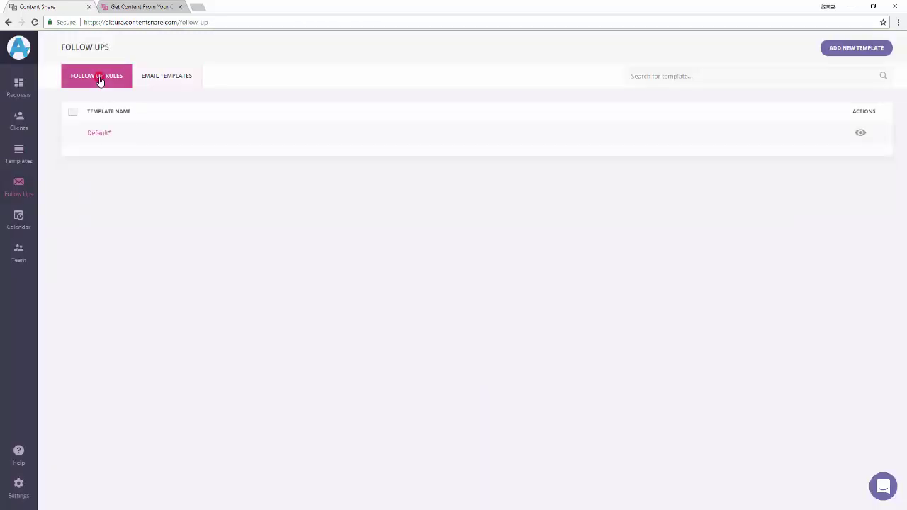
click(866, 49)
text(Age)
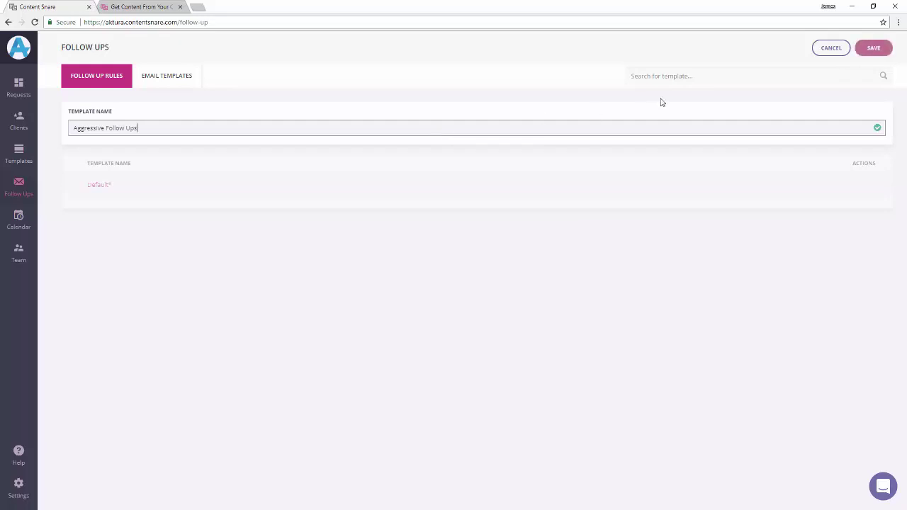
click(872, 47)
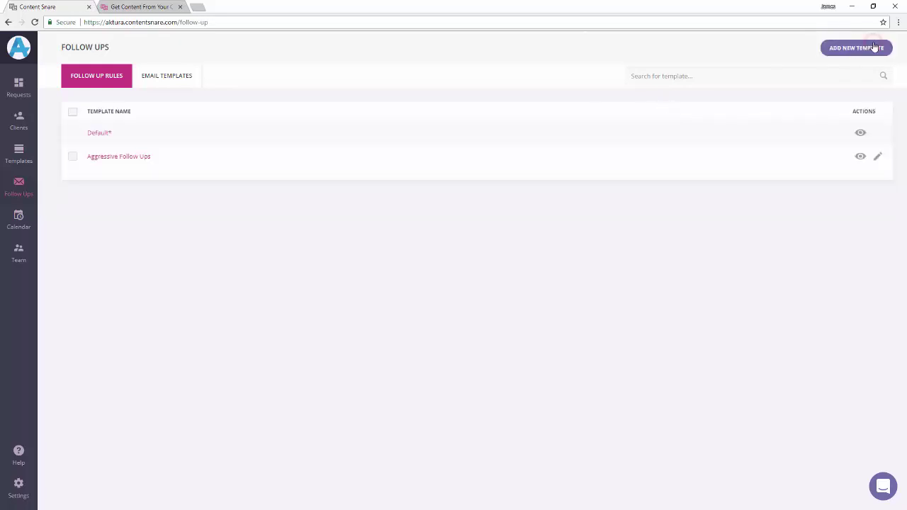
- Add a first scheduled rule to Aggressive Follow Ups, then go to Requests
click(124, 157)
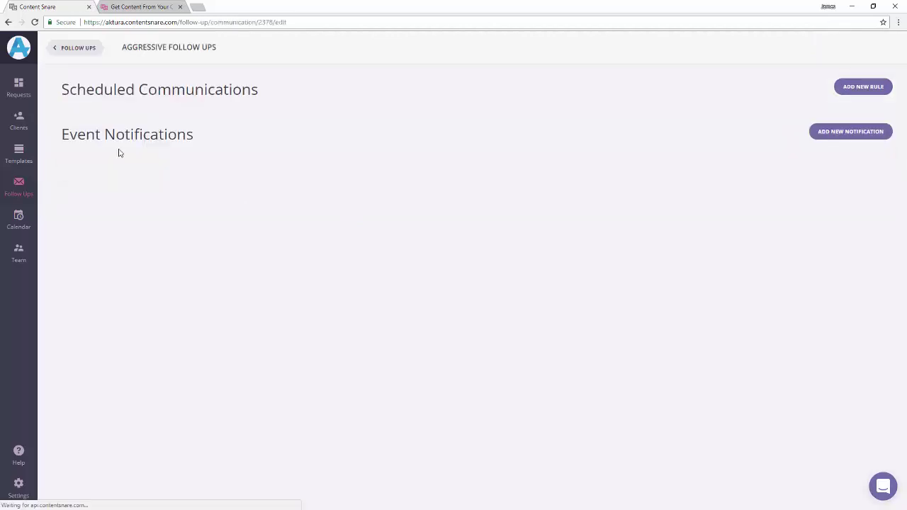
click(861, 86)
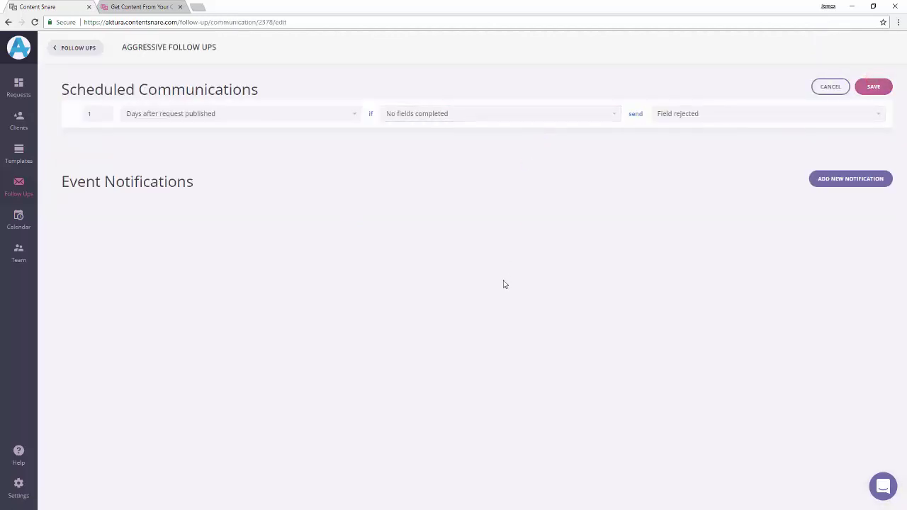
click(19, 86)
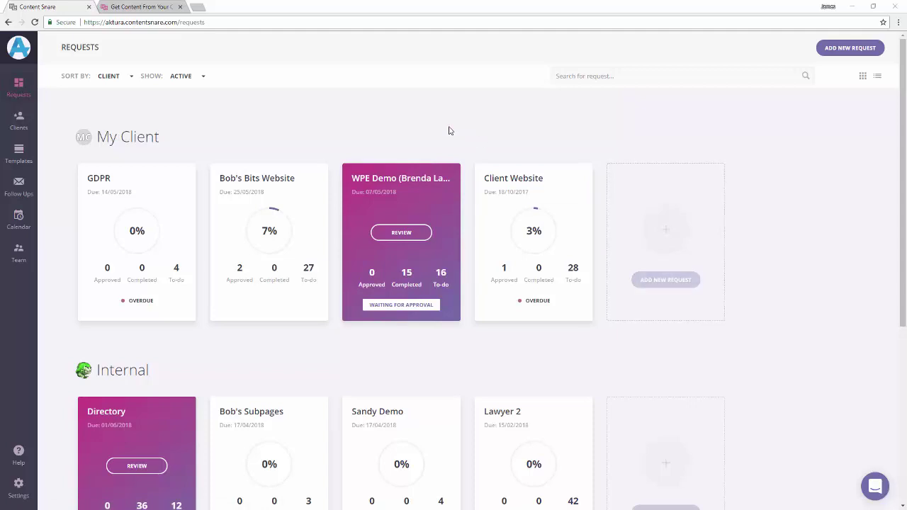
- Open Sally's Site under Sally's Snakes and choose Save As Template on its Home tab
scroll(449, 129, down, 4)
mouse_move(166, 471)
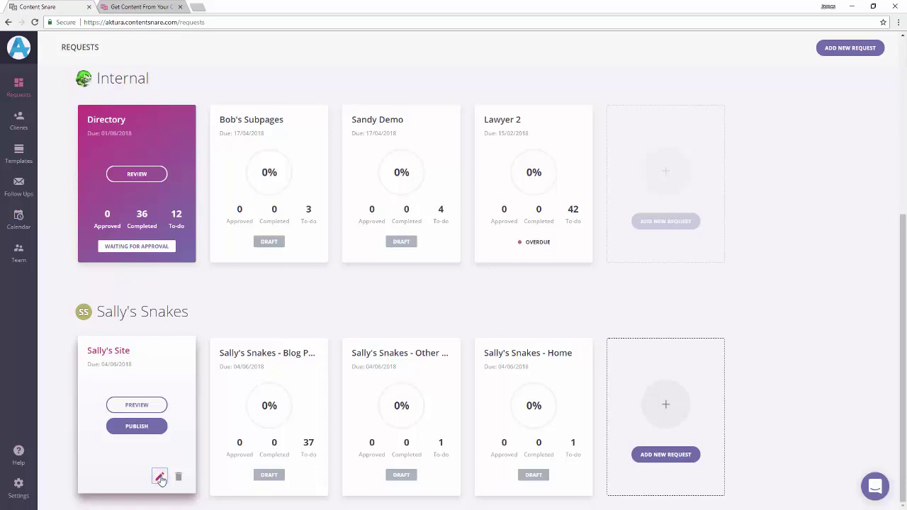
click(159, 477)
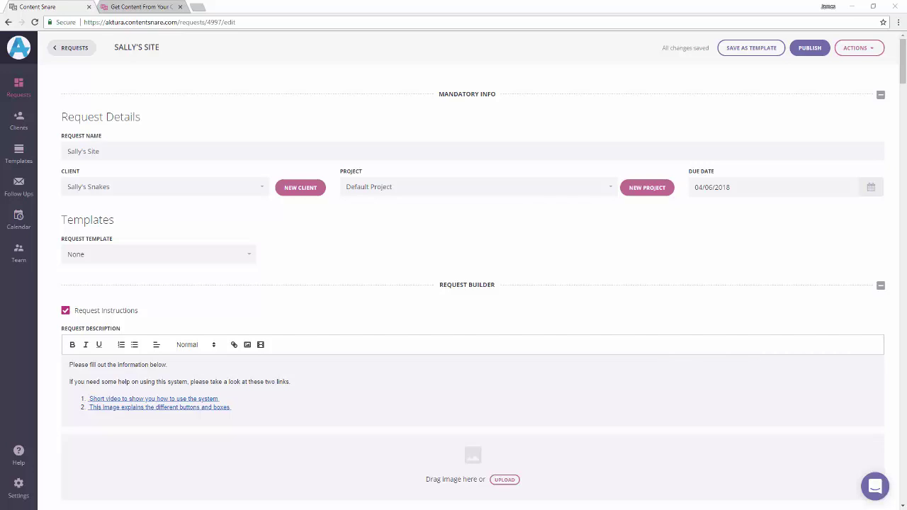
scroll(286, 199, down, 5)
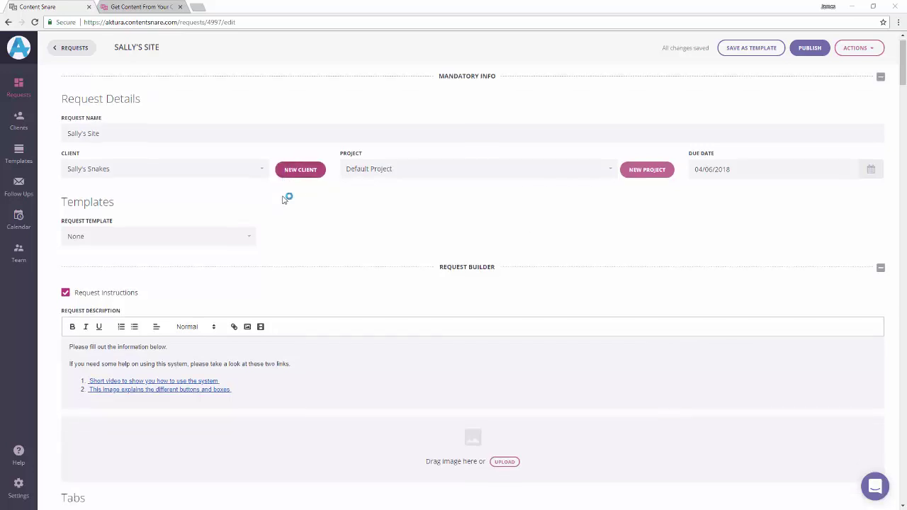
scroll(287, 198, down, 2)
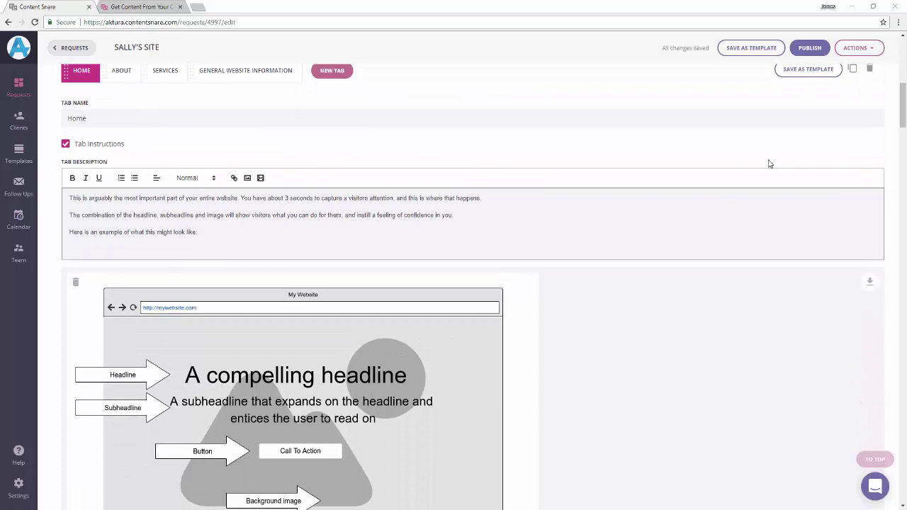
scroll(817, 85, up, 1)
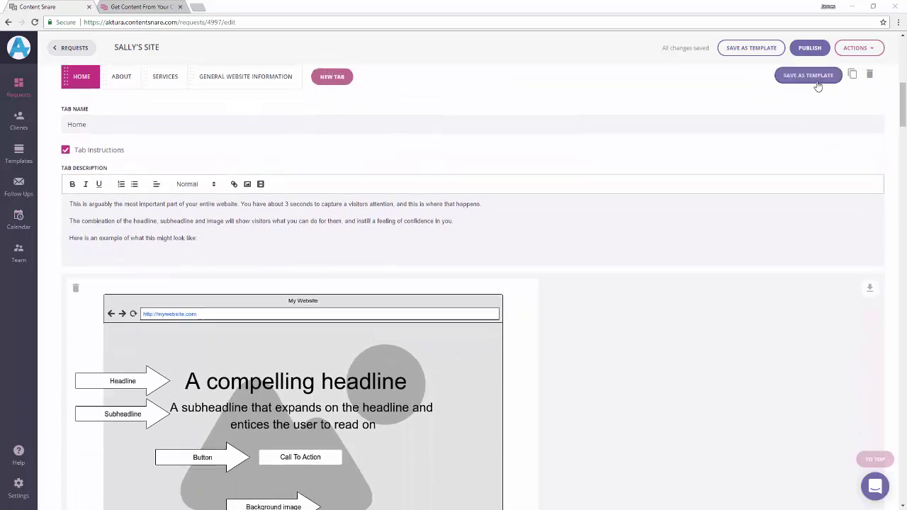
click(818, 117)
- Name the Home tab template 'My Hero Header' and save it
click(524, 121)
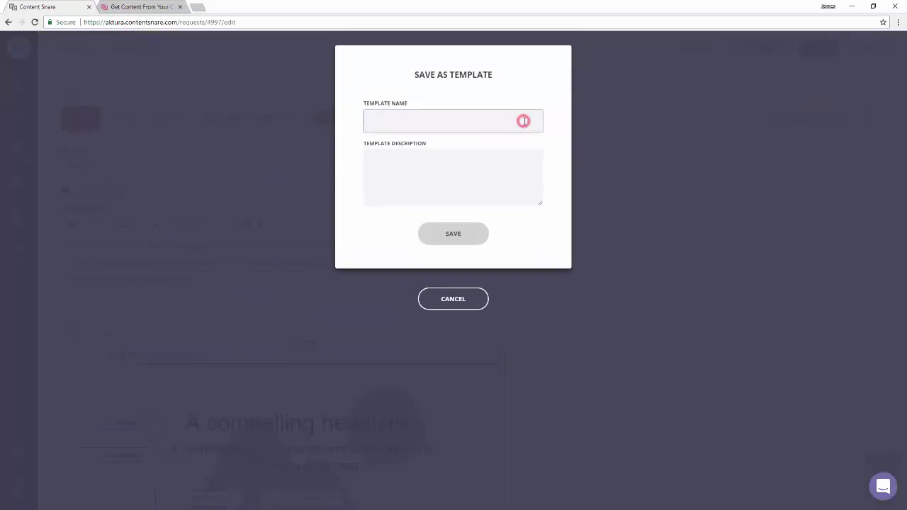
text(My Hero Header)
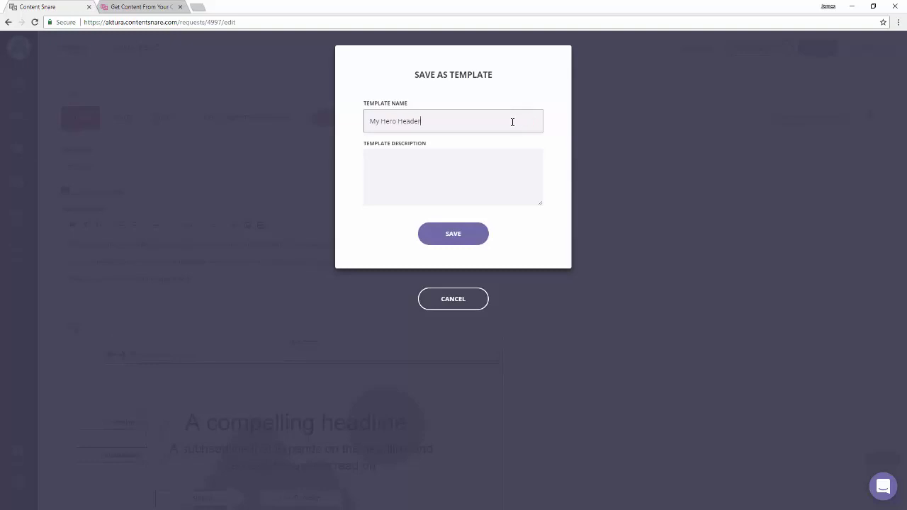
click(453, 301)
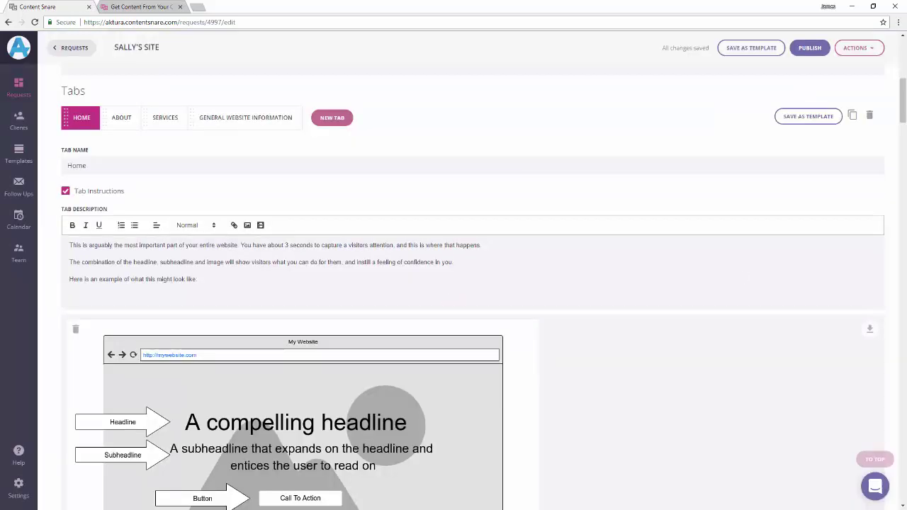